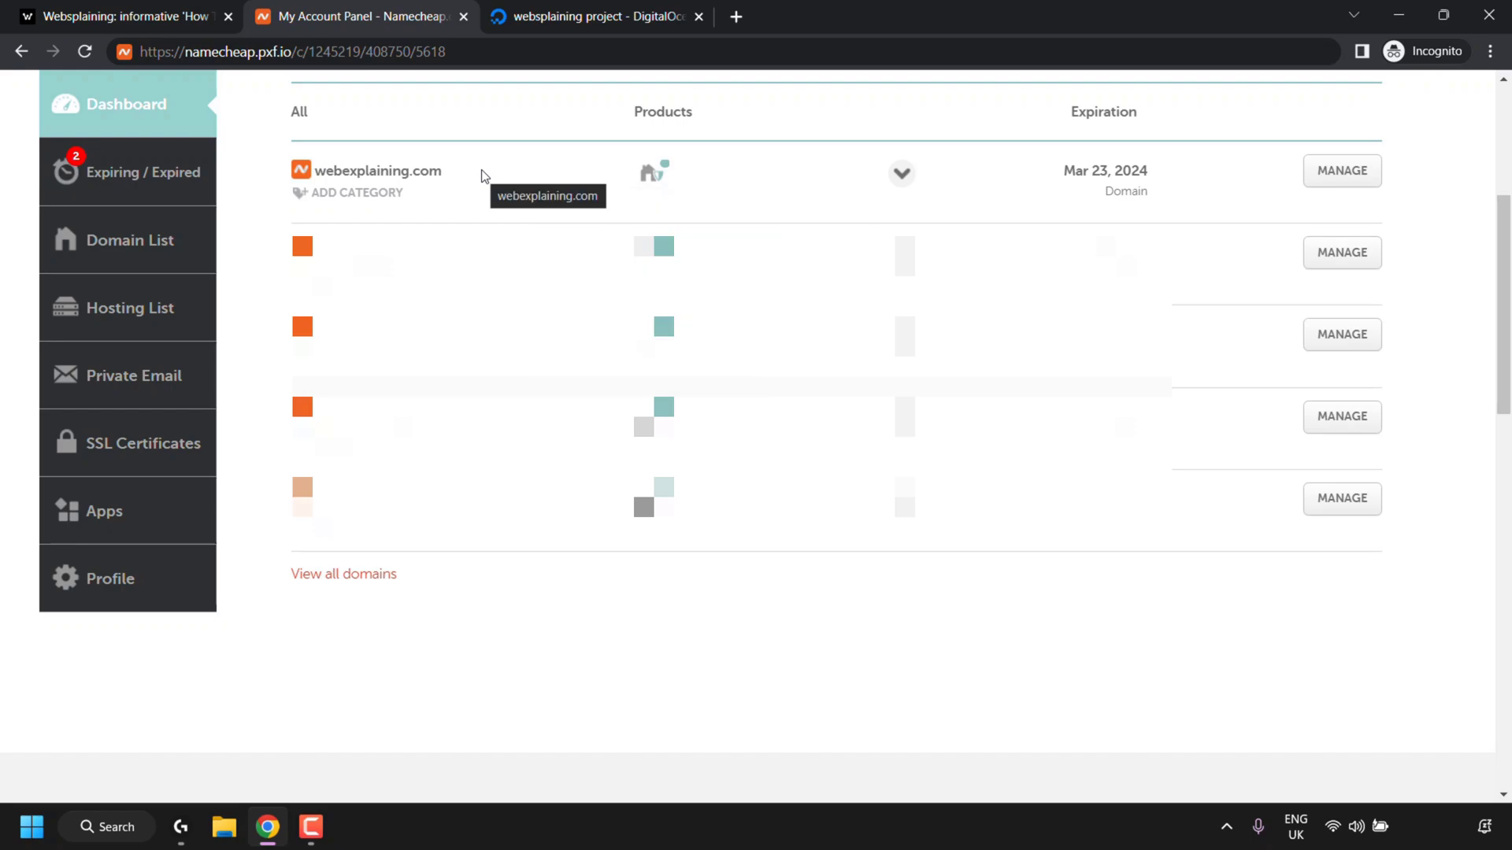
Step: Switch webexplaining.com's Namecheap nameservers to Custom DNS with a third empty nameserver field
click(1339, 188)
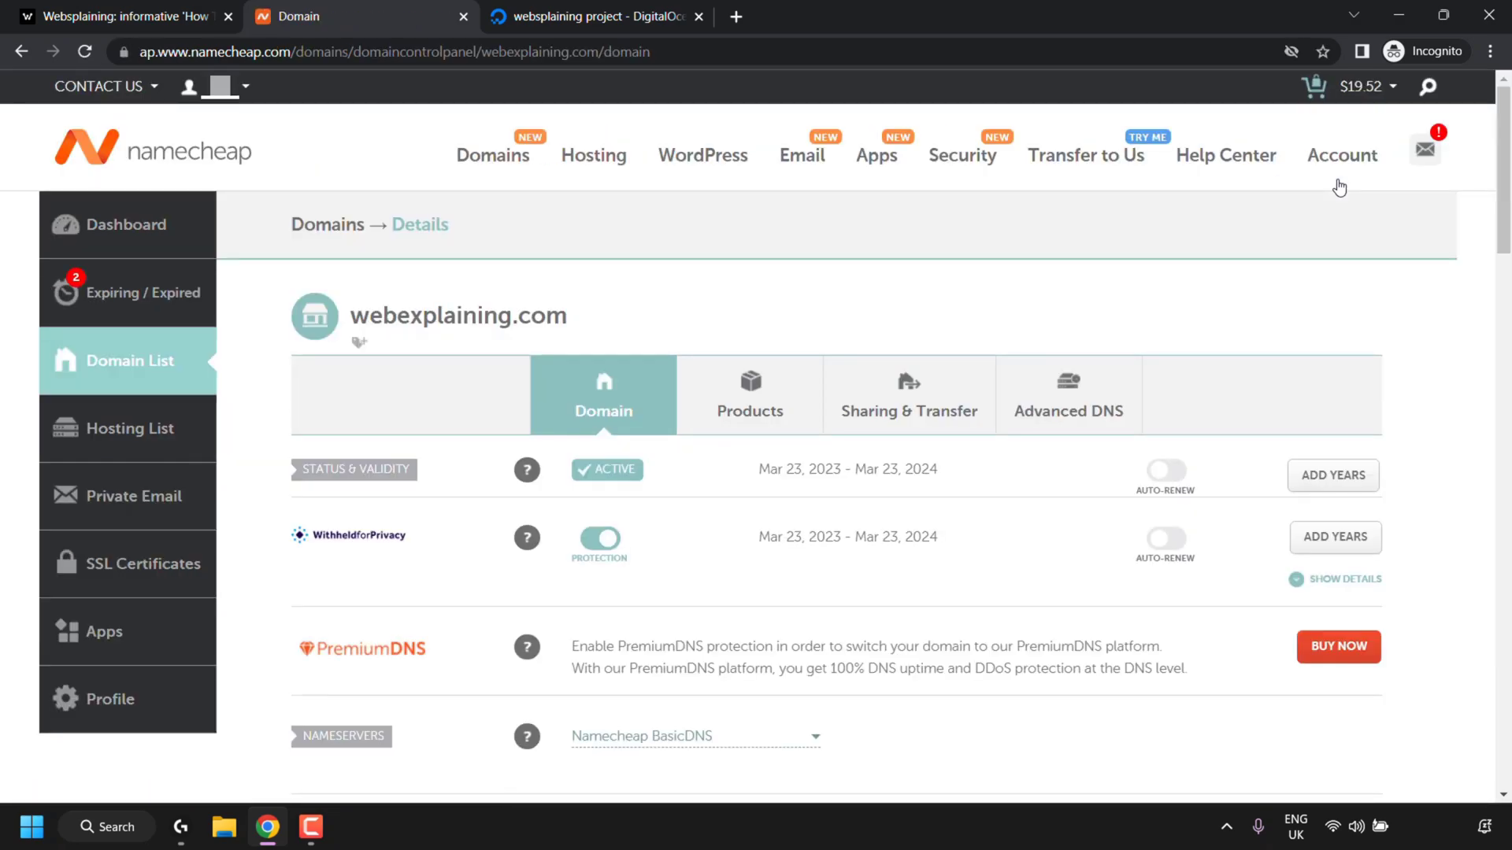
drag(1504, 200, 1510, 329)
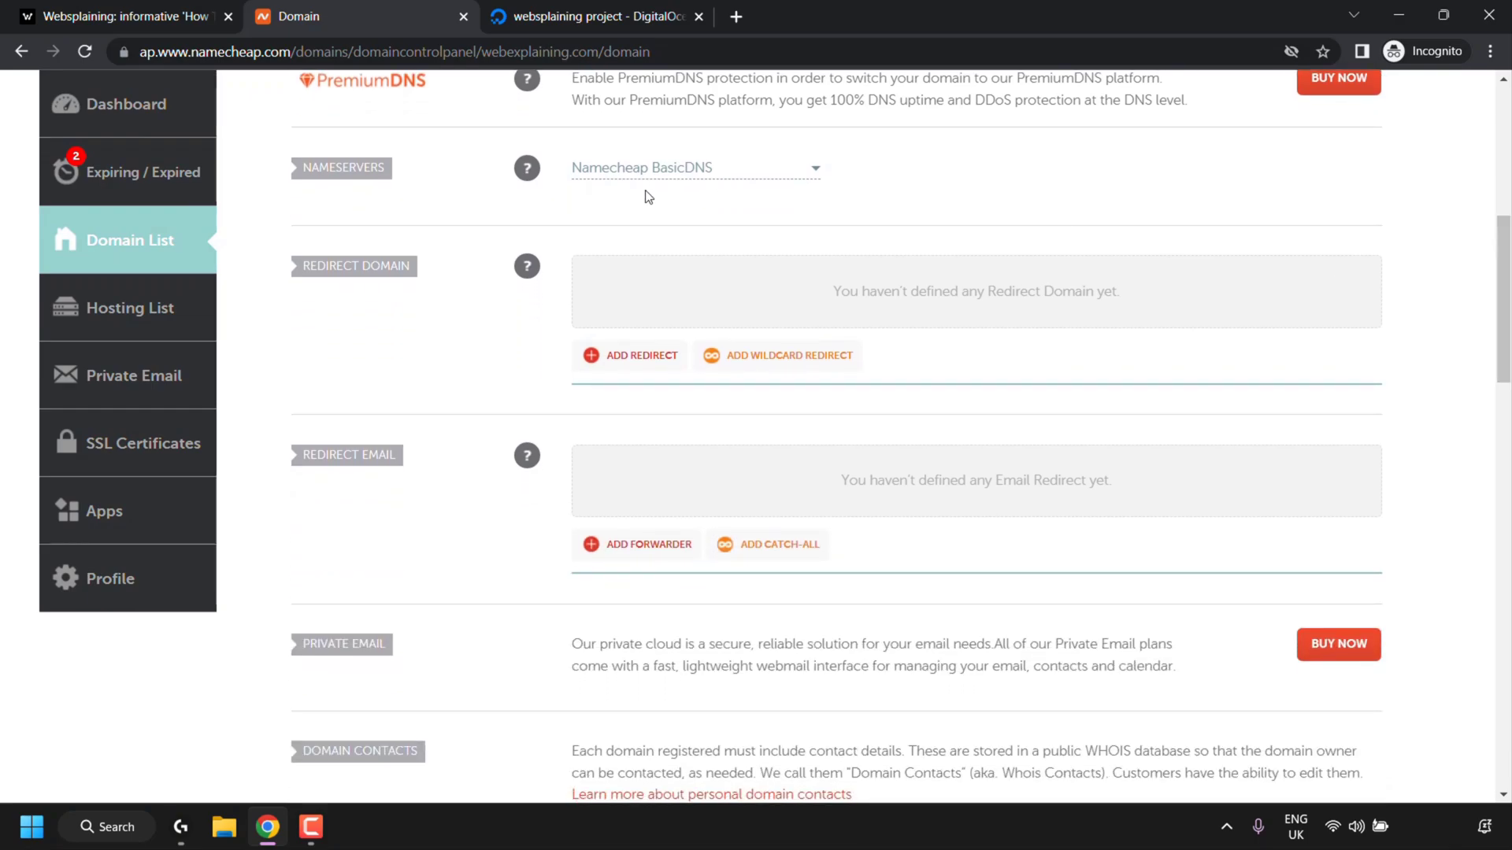
click(811, 175)
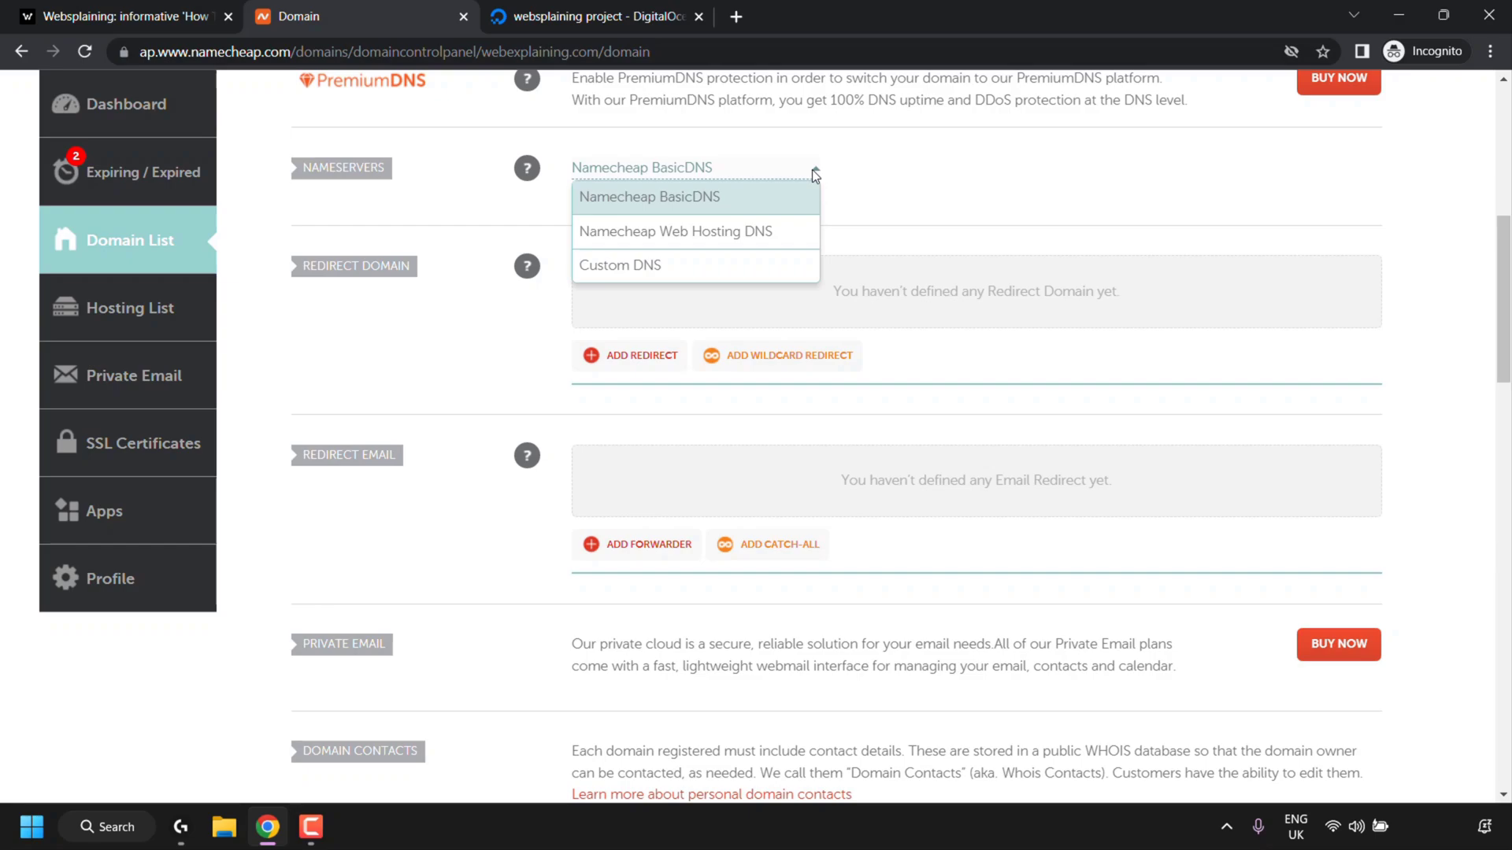
click(699, 266)
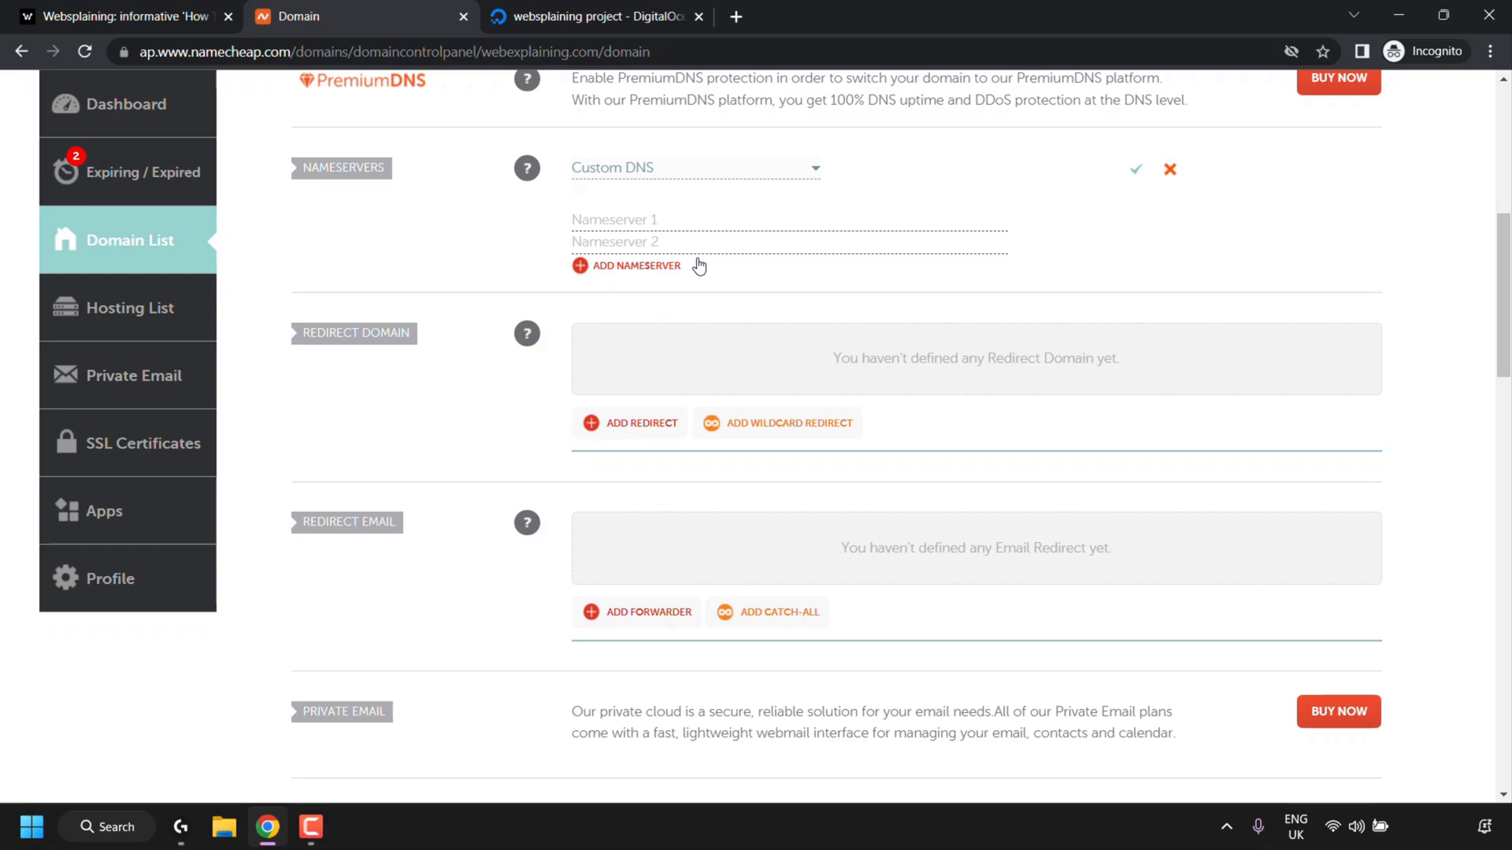
click(608, 270)
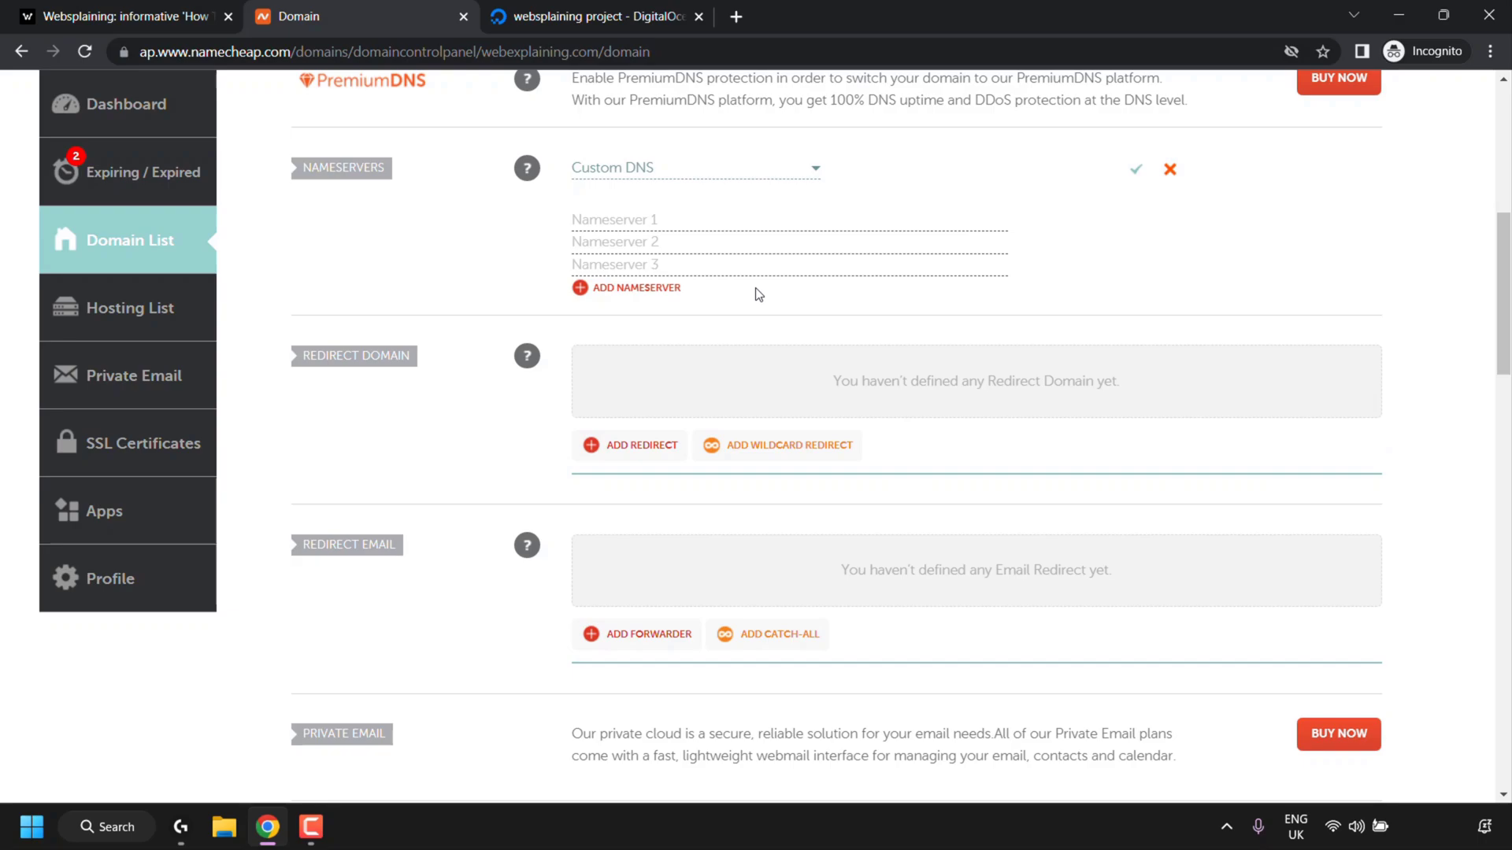
click(590, 15)
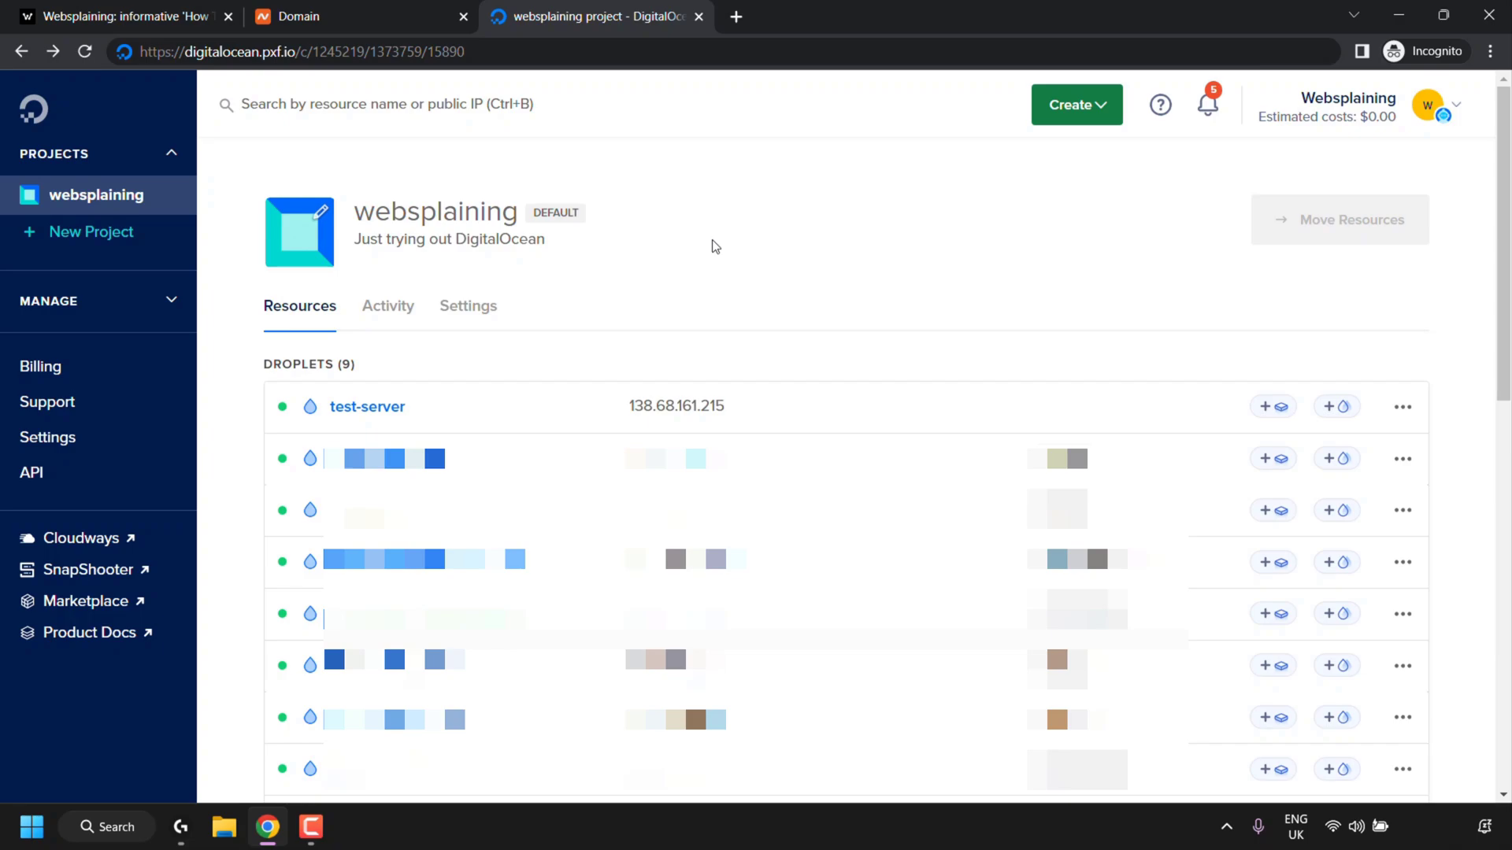
Step: Open DigitalOcean's Create menu listing new resource types such as Domains/DNS
click(520, 54)
click(520, 54)
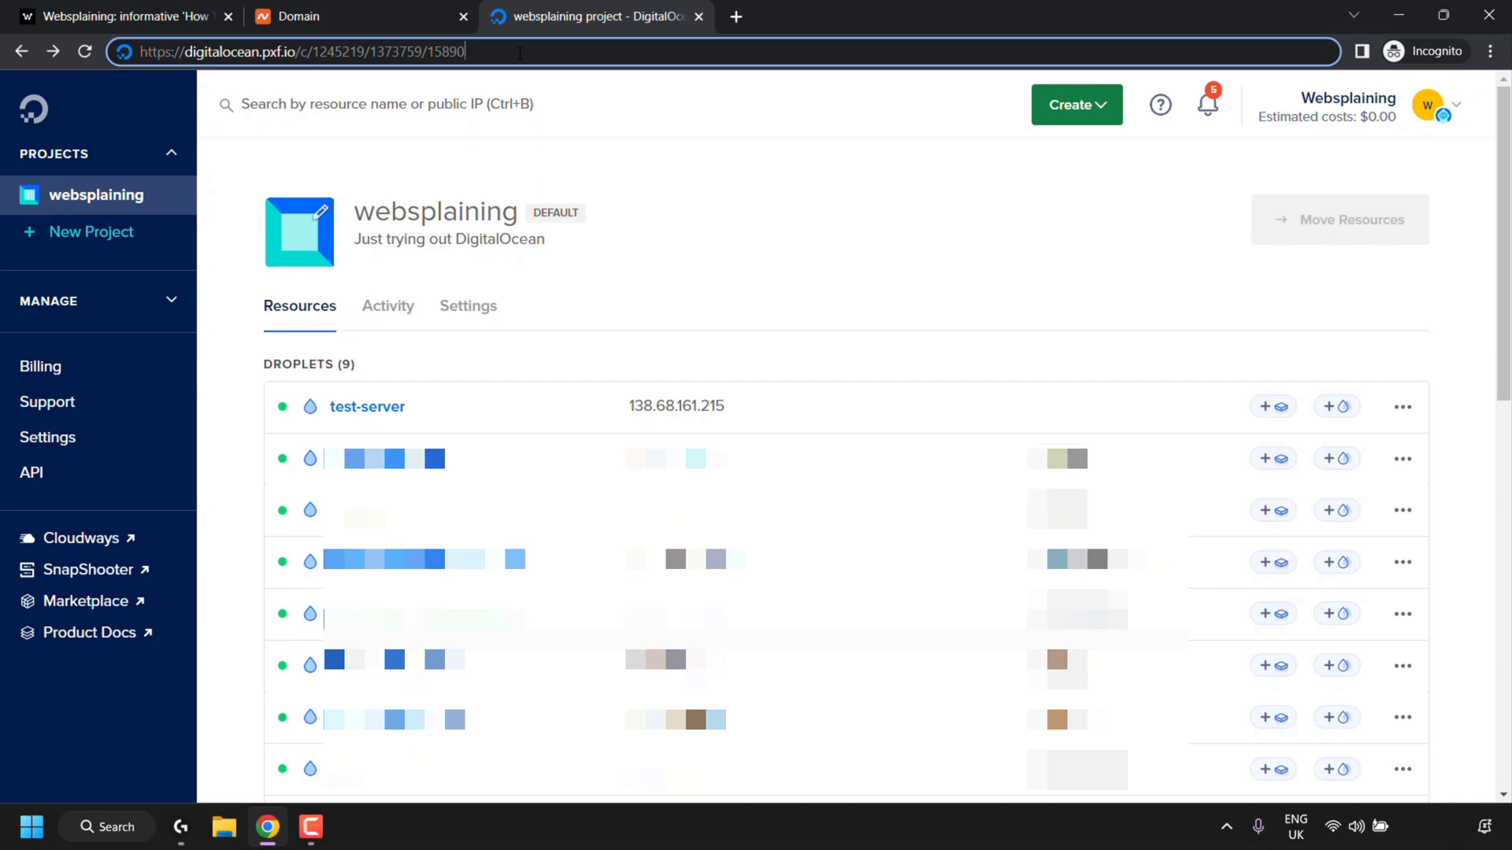
click(701, 208)
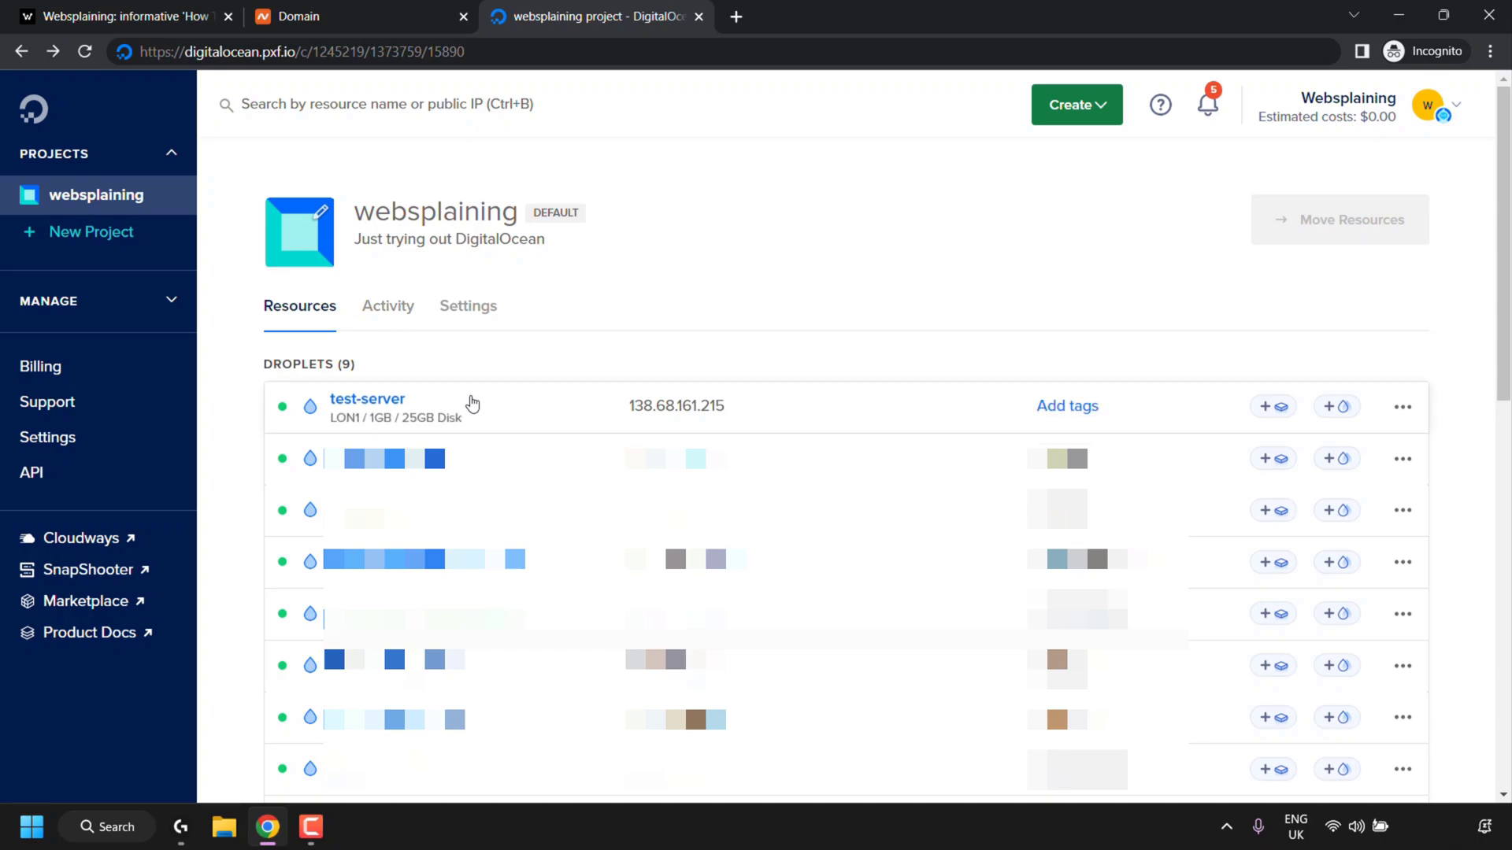
mouse_move(760, 409)
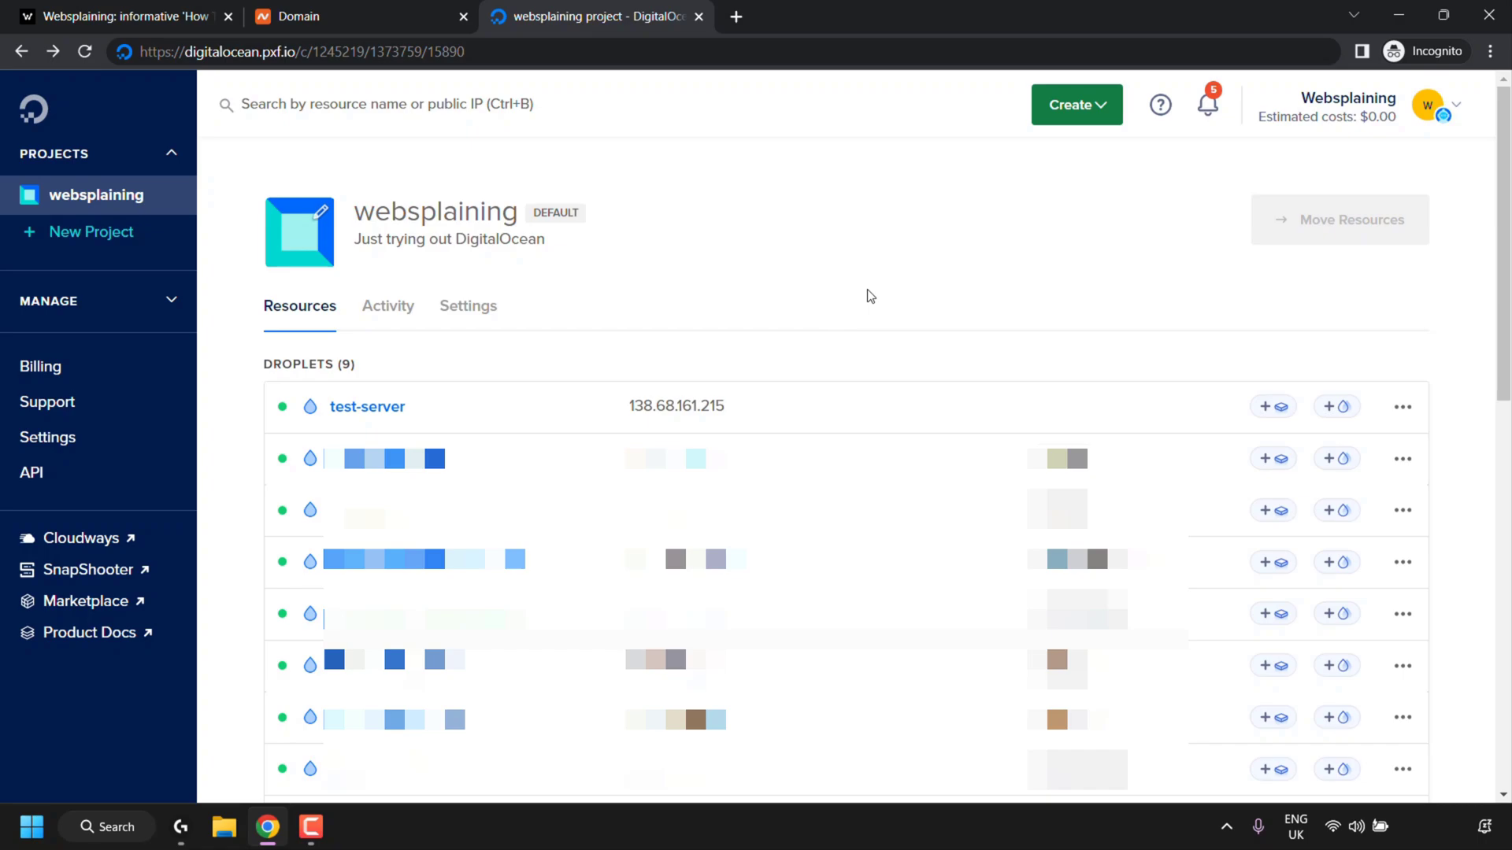
click(1081, 123)
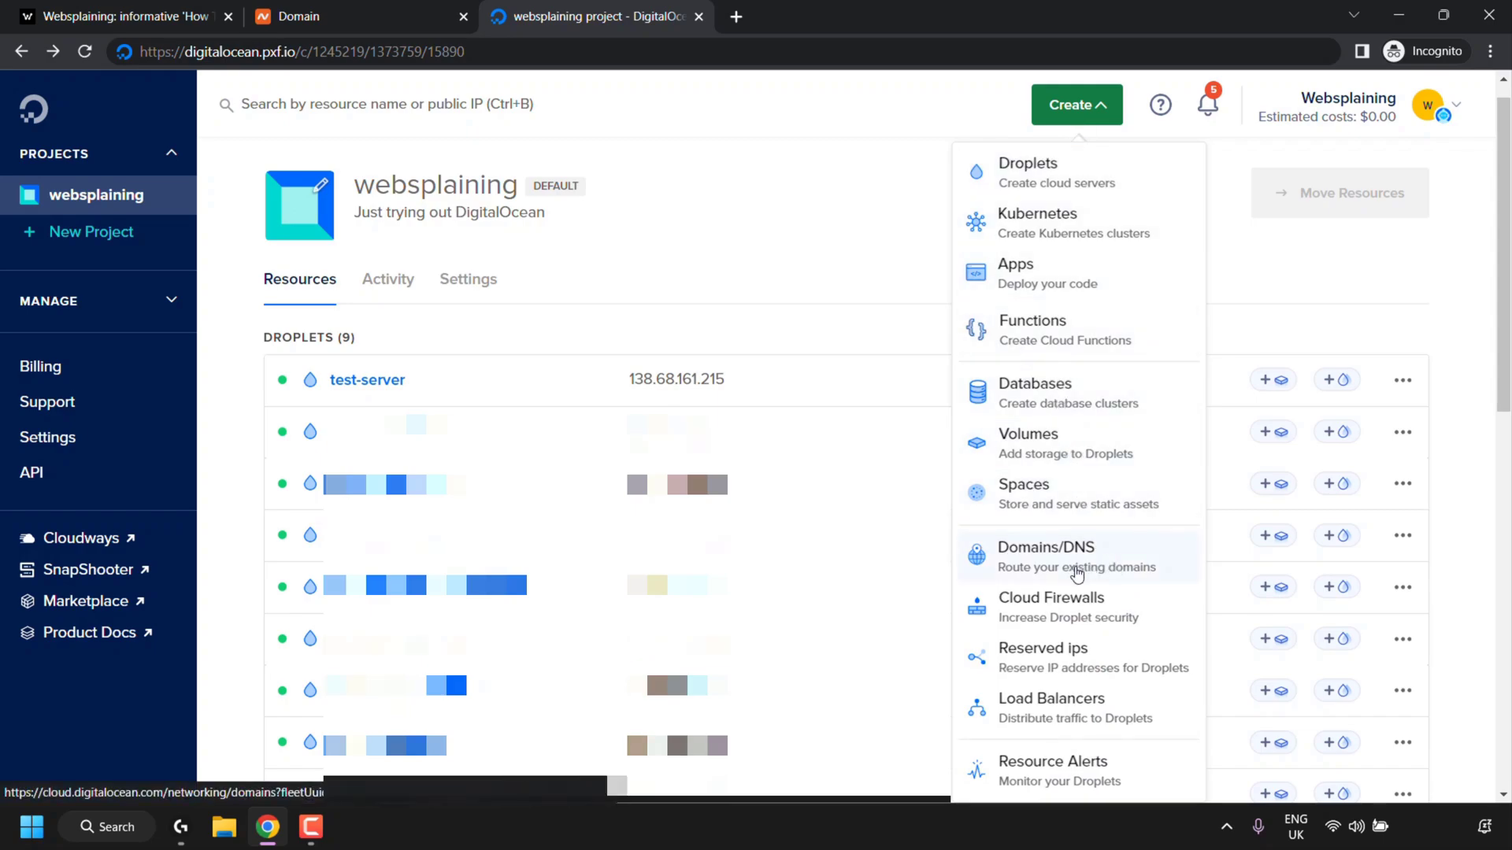
Step: Add webexplaining.com as a domain in DigitalOcean's Domains/DNS
click(1115, 570)
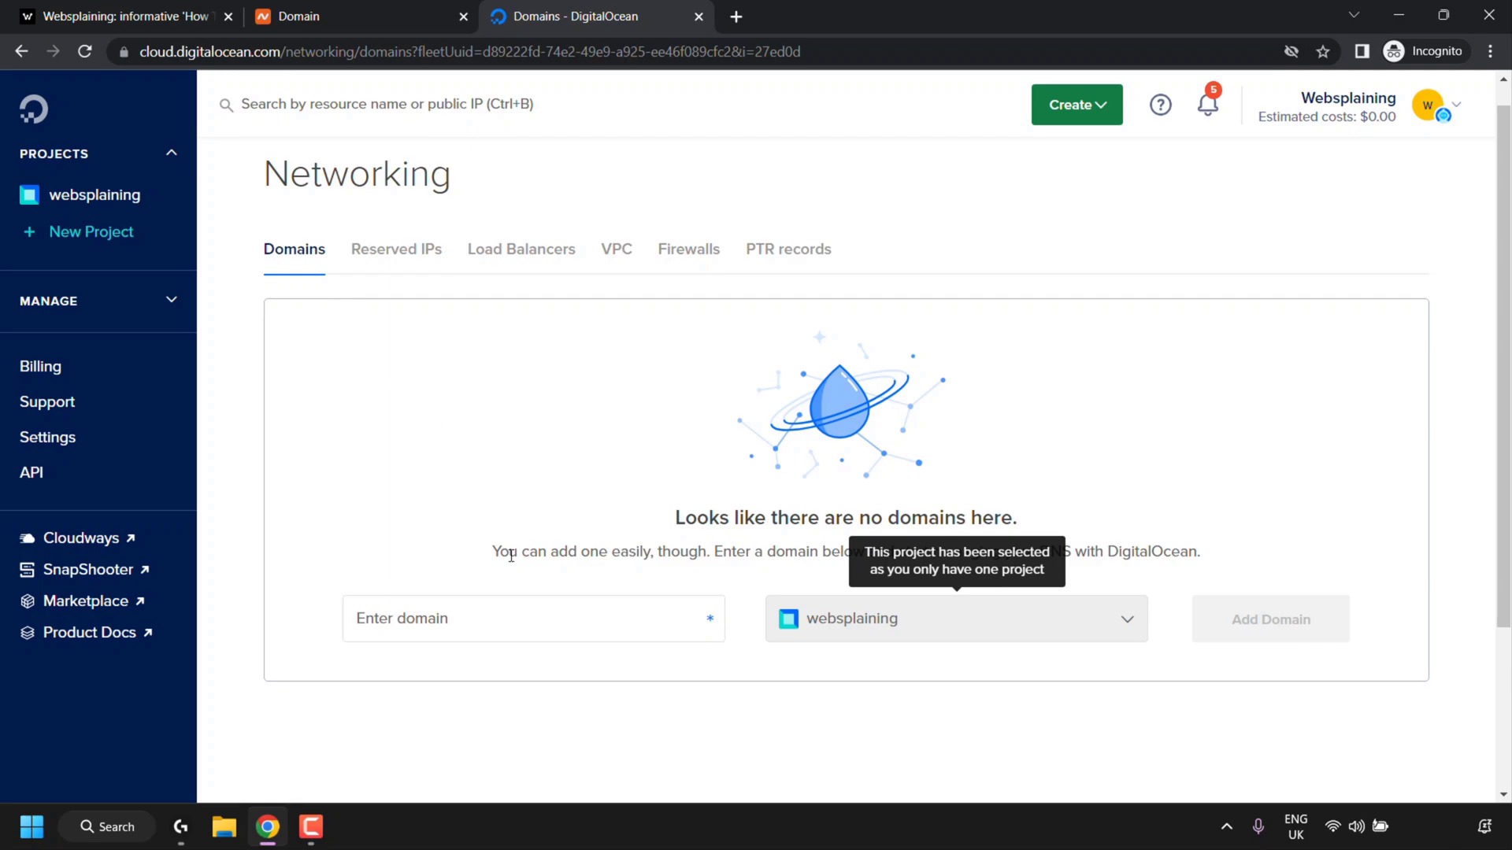
click(532, 624)
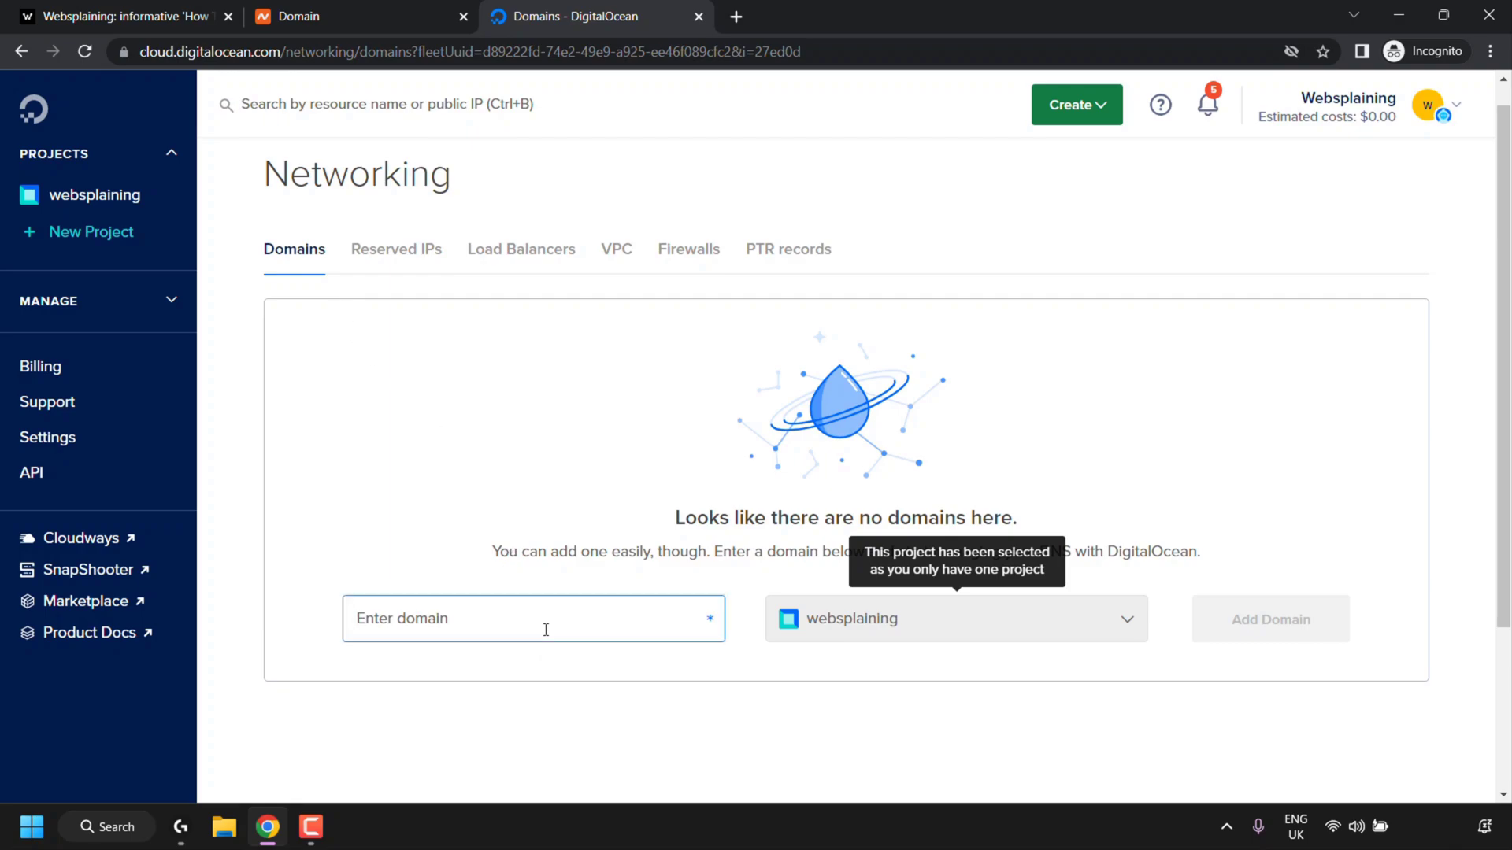
text(webexplaining.com)
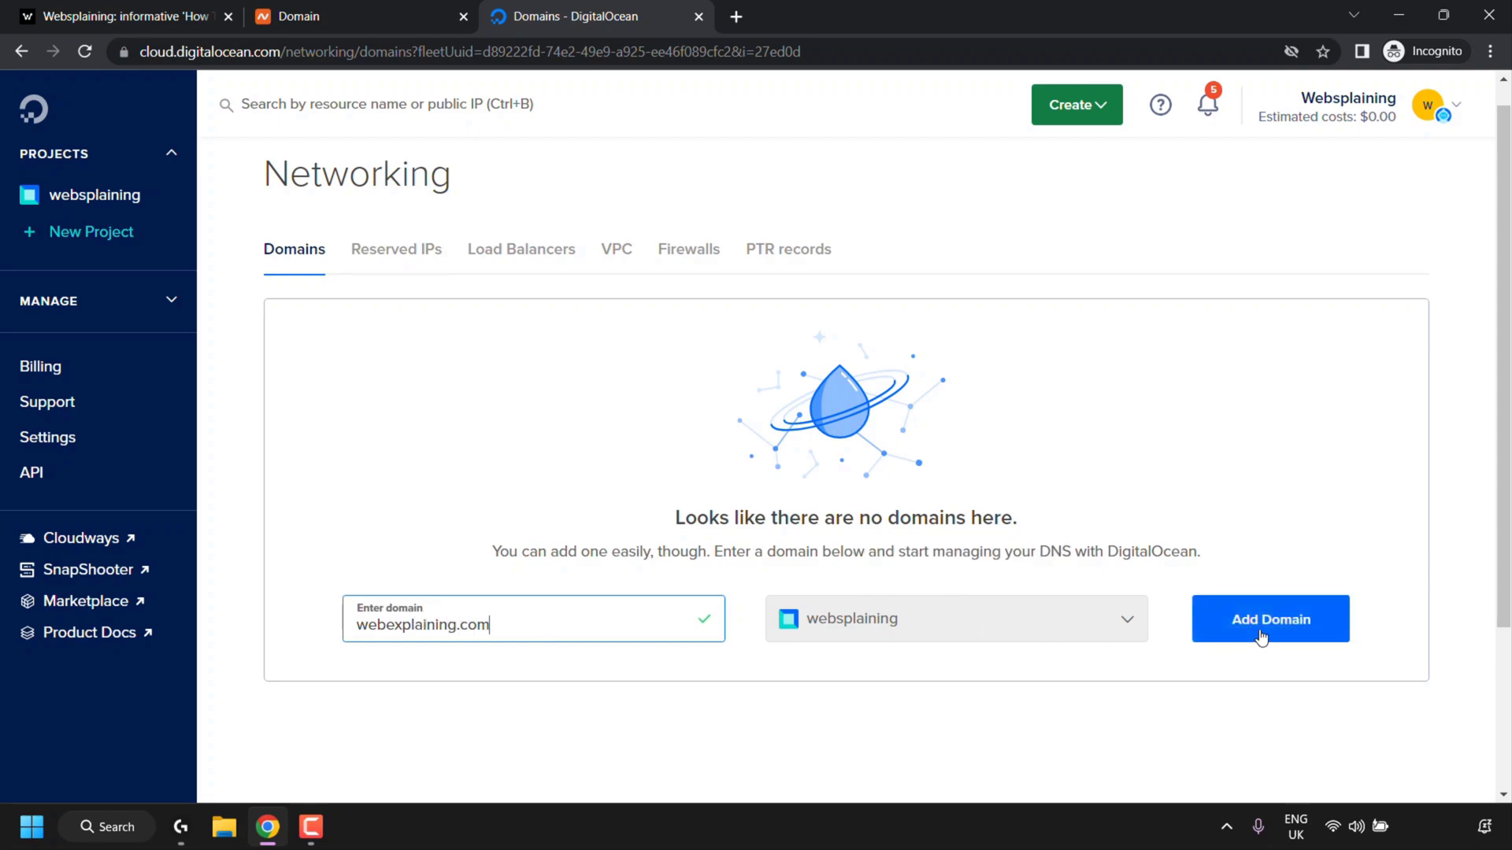
click(1271, 622)
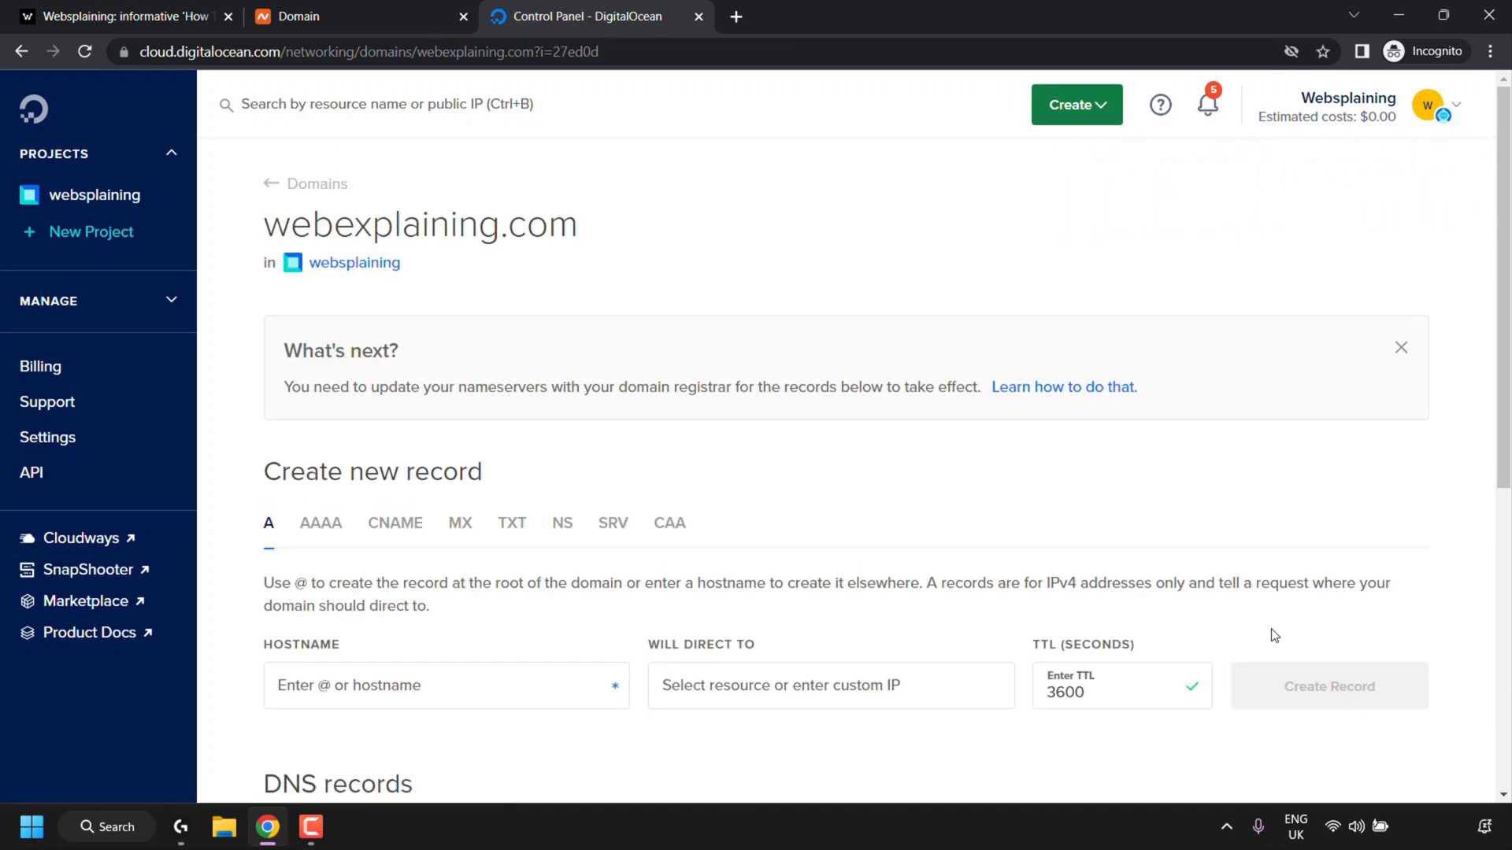
Step: Copy the ns1.digitalocean.com nameserver value for use in Namecheap
drag(1505, 408, 1511, 666)
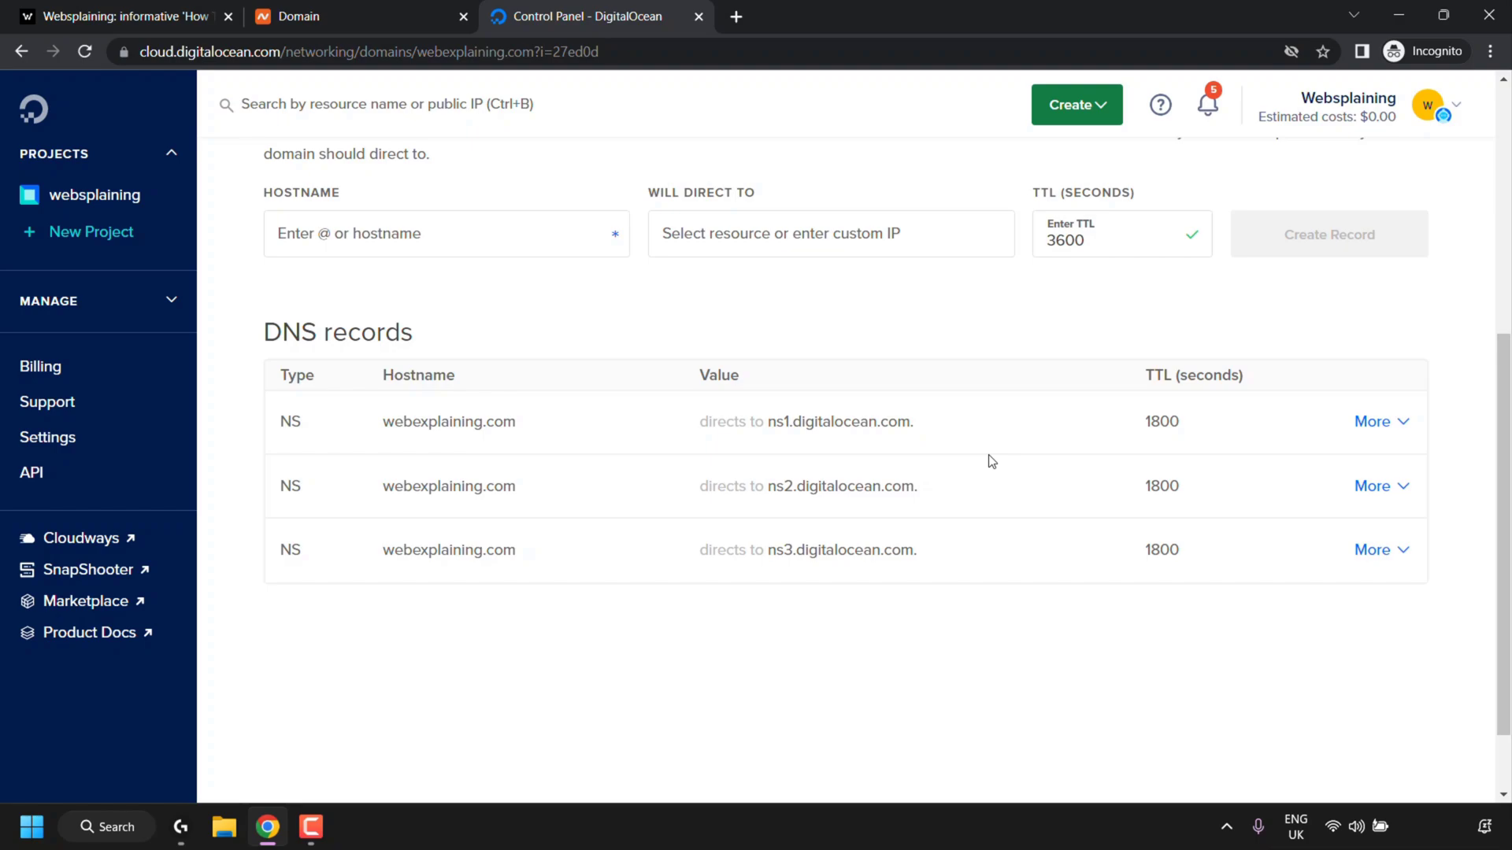
click(934, 429)
click(385, 14)
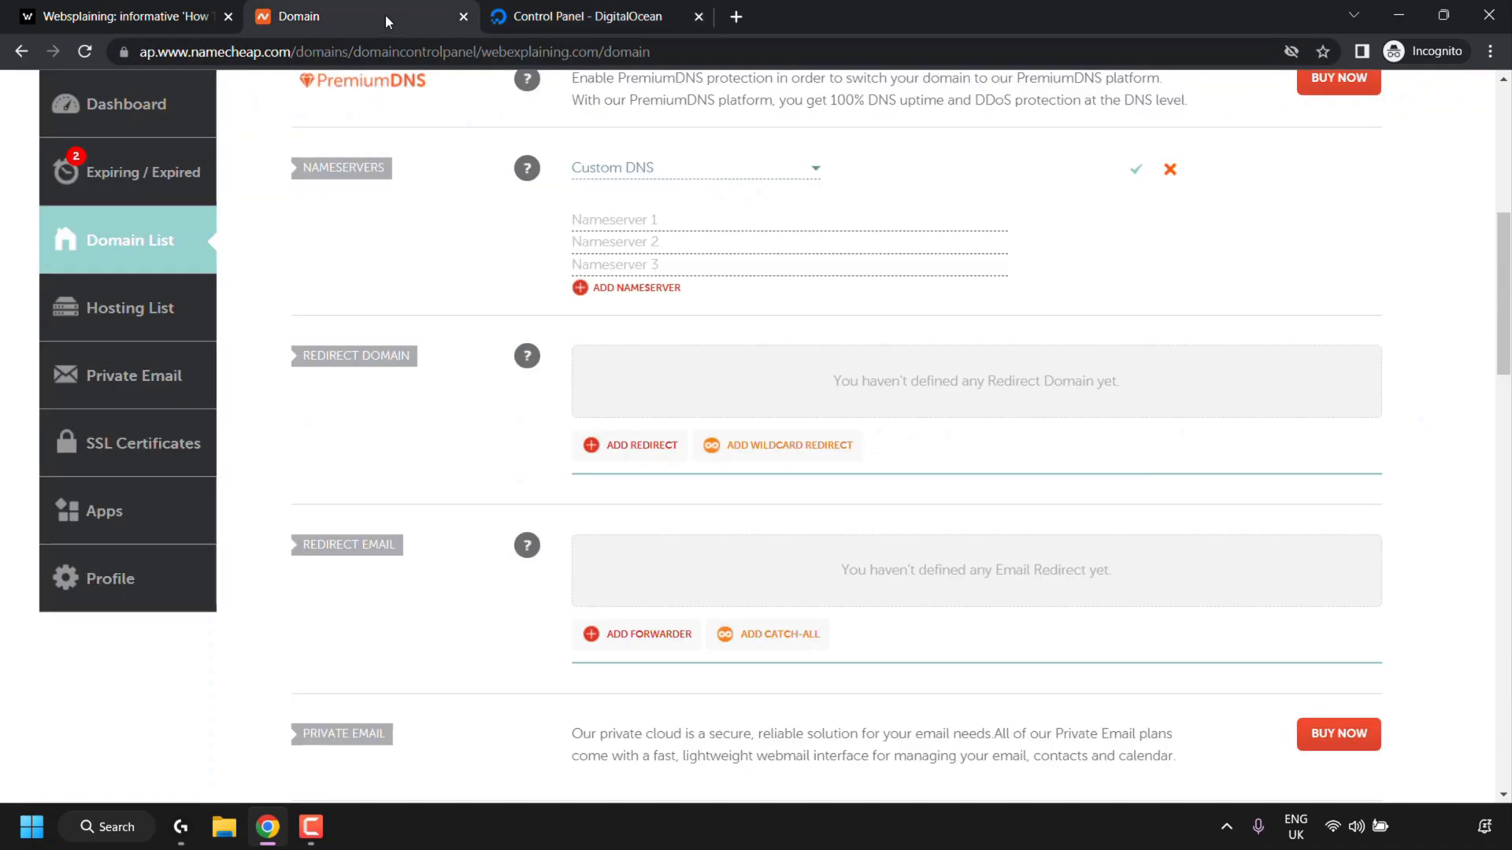
Step: Fill Namecheap Nameserver 1 and 2 with ns1.digitalocean.com and ns2.digitalocean.com
click(693, 225)
text(ns1.digitalocean.com.)
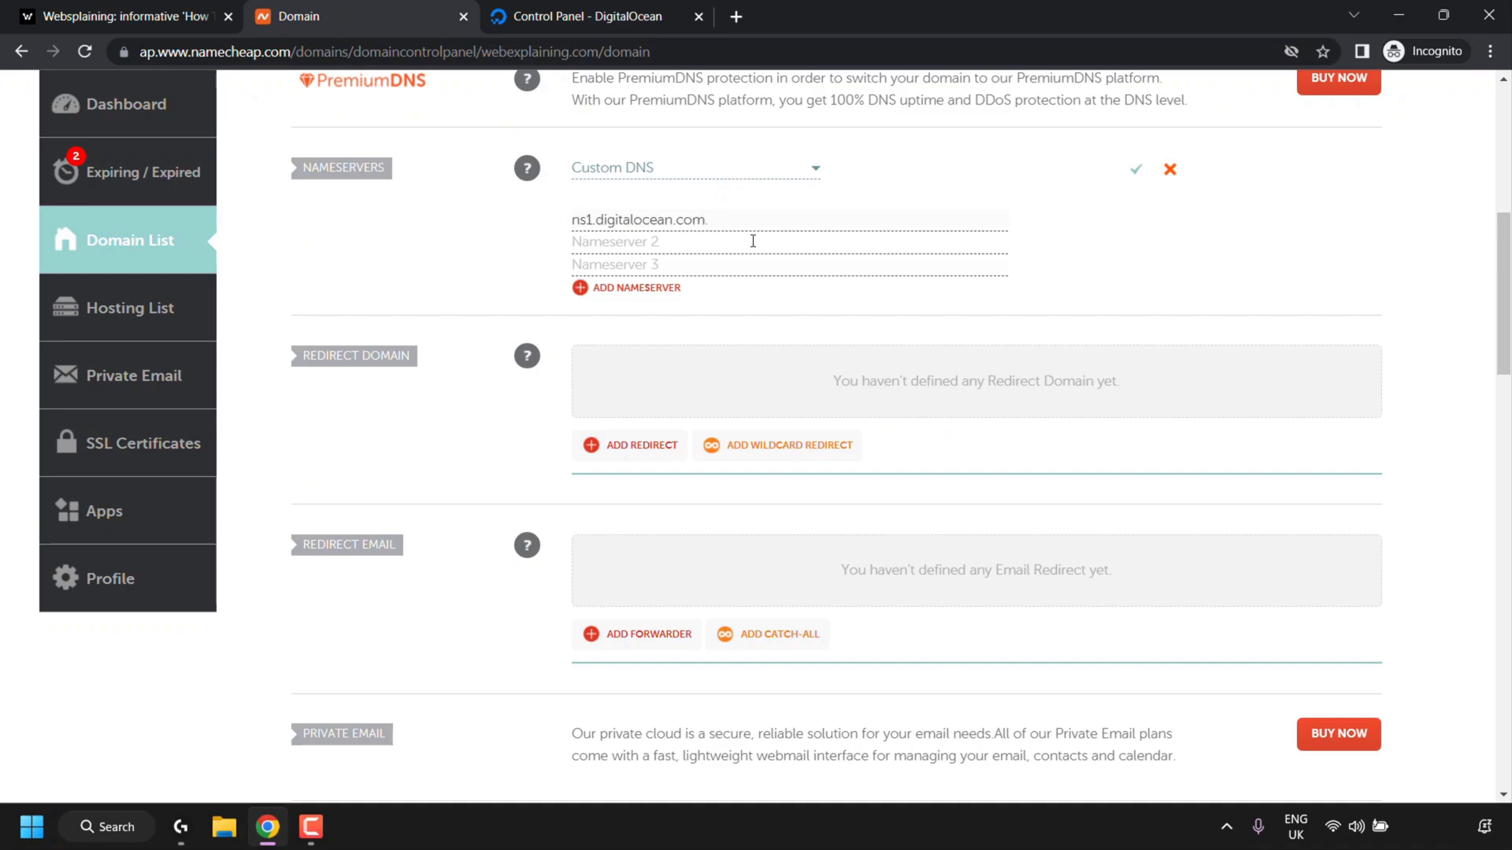
click(612, 22)
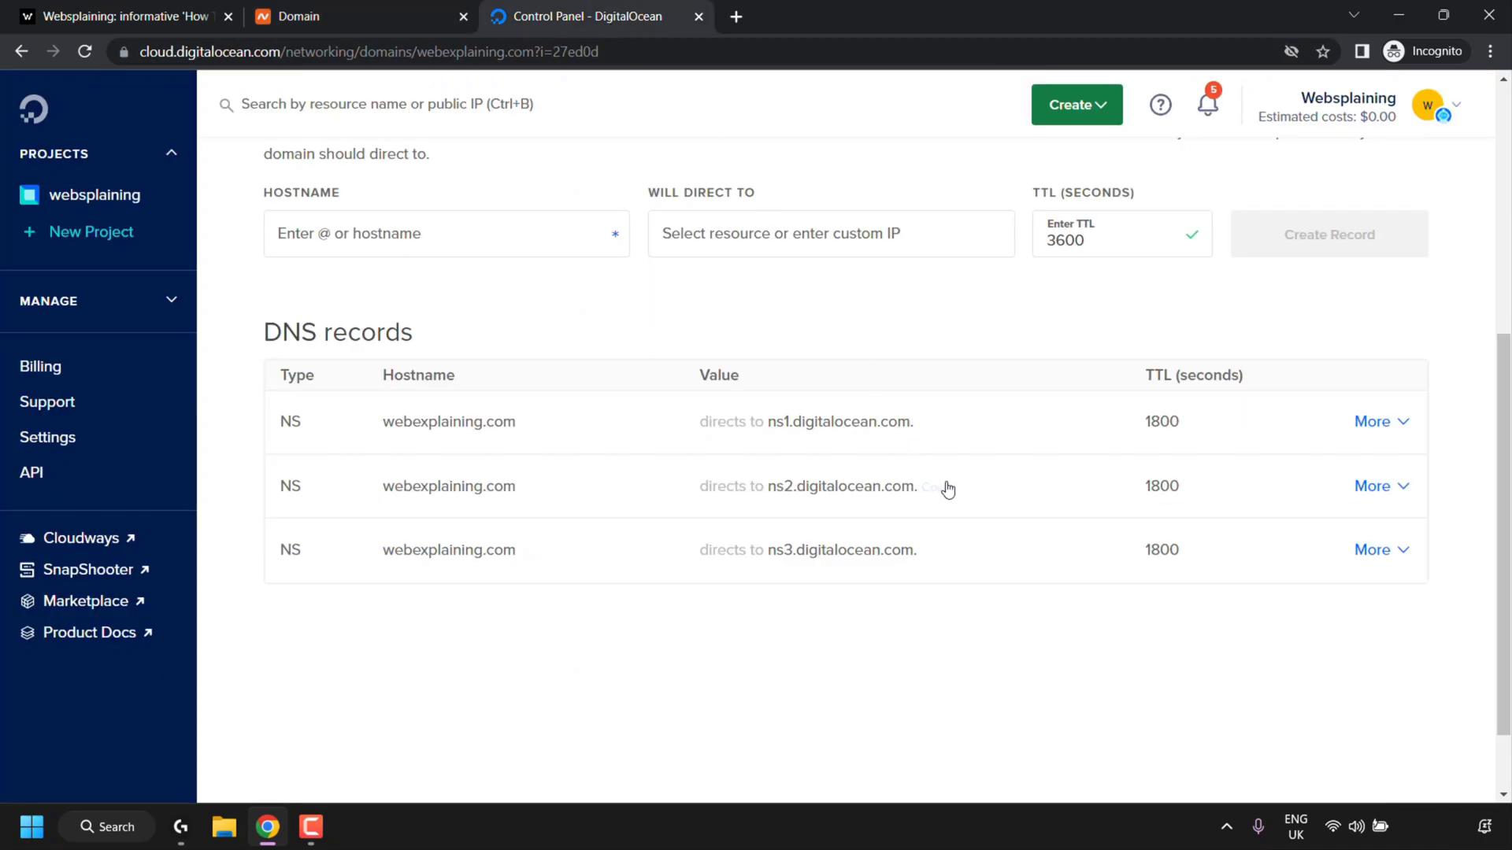
click(937, 488)
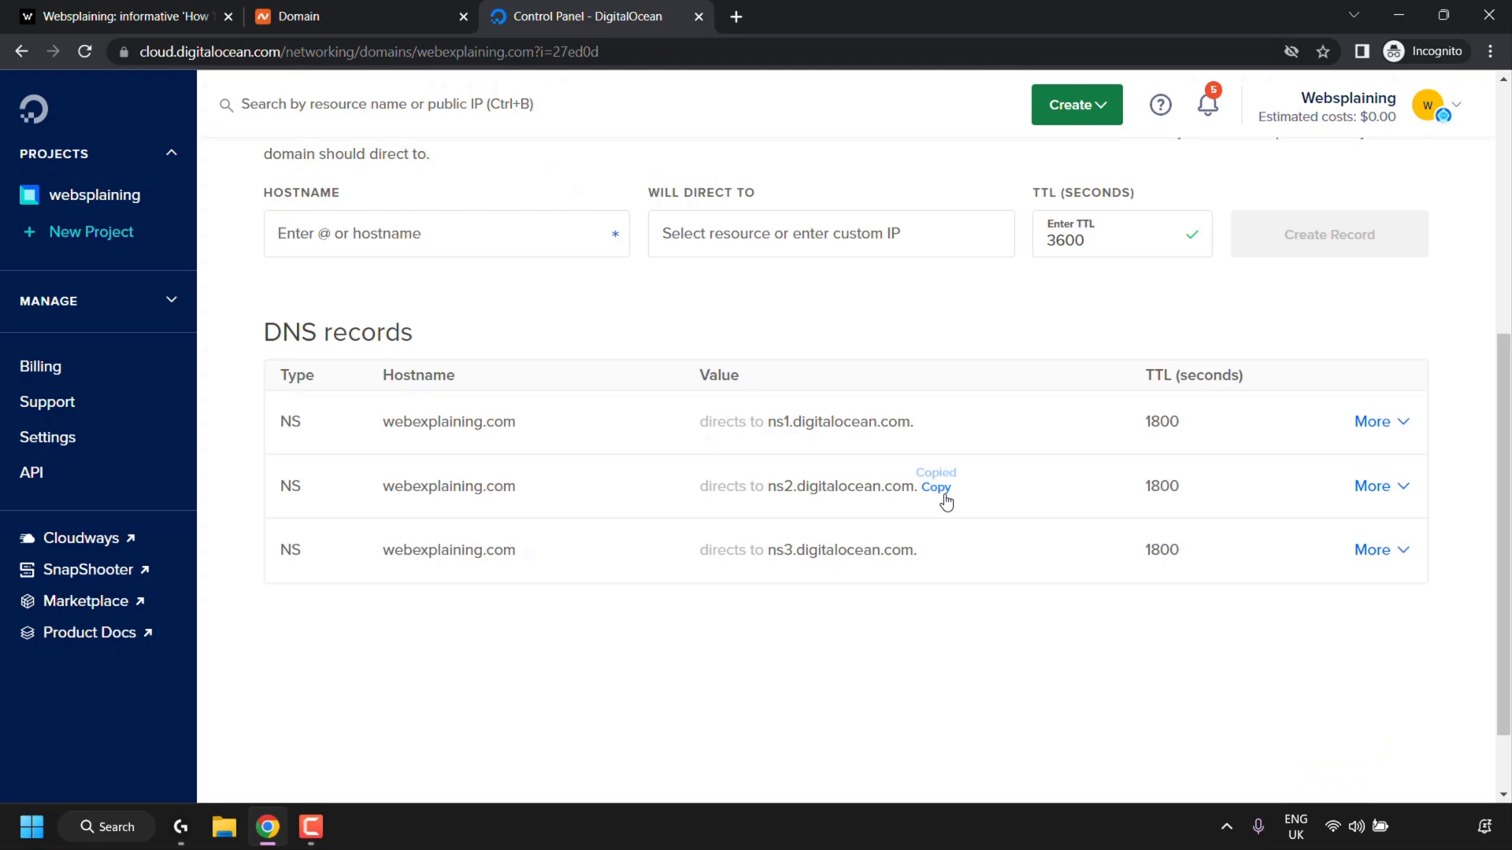
click(389, 22)
click(723, 251)
key(ctrl+v)
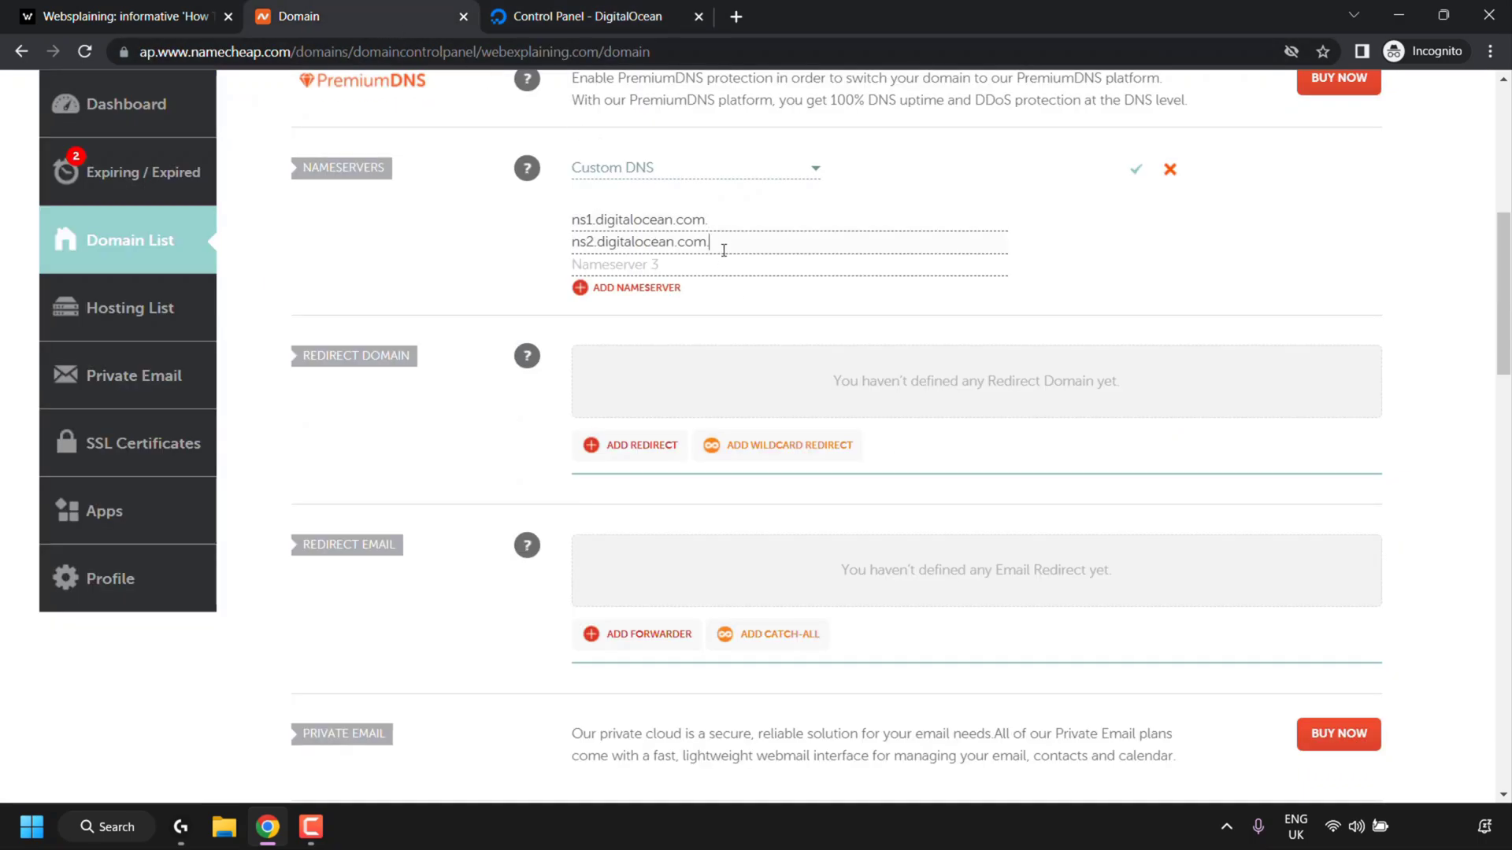
Step: Fill Nameserver 3 with ns3.digitalocean.com and save the custom nameserver list
click(588, 15)
click(940, 550)
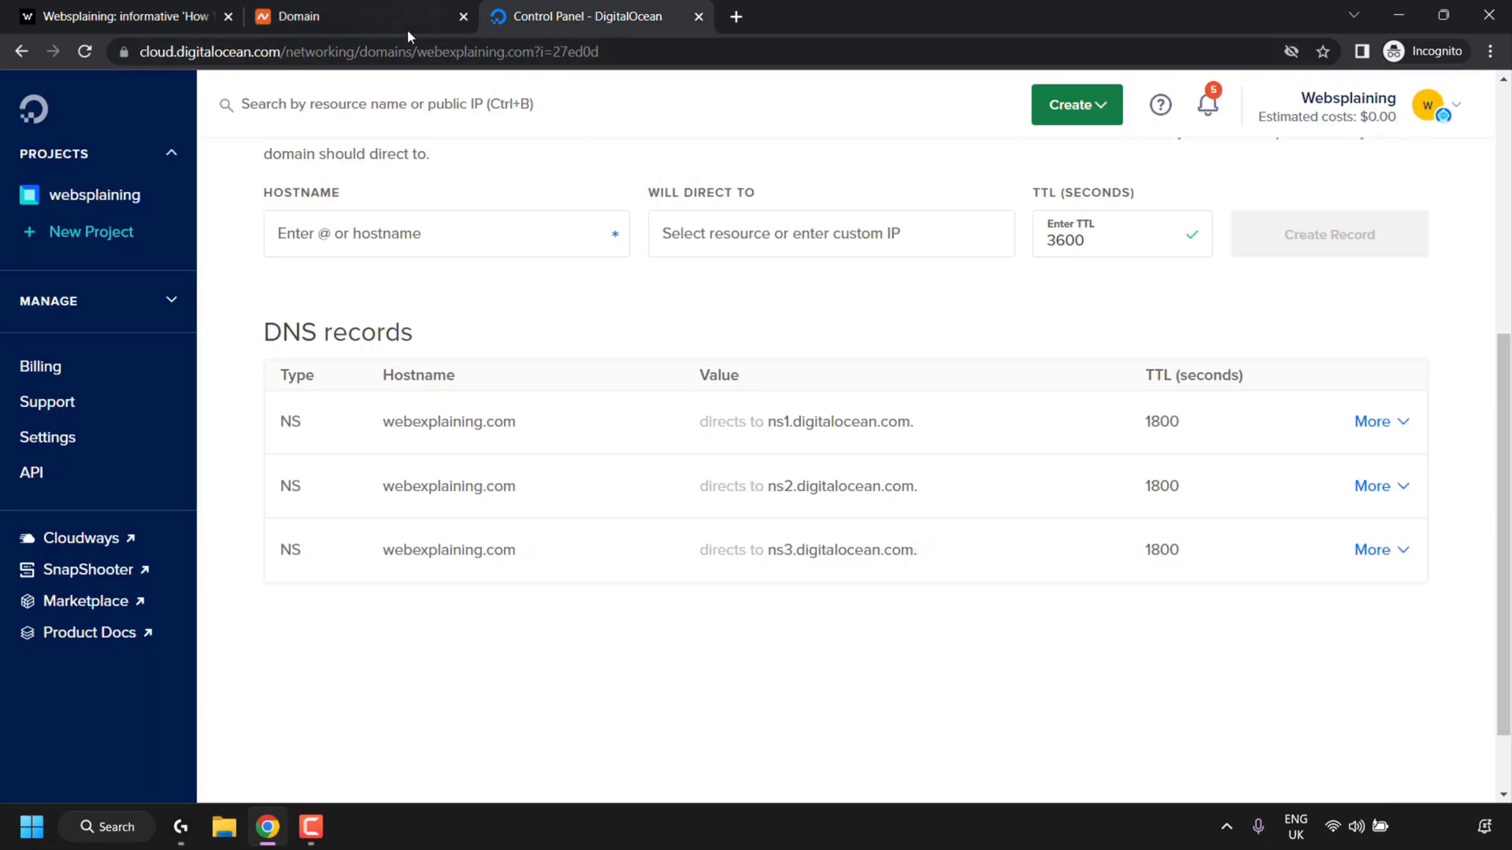
click(390, 16)
click(791, 266)
key(ctrl+v)
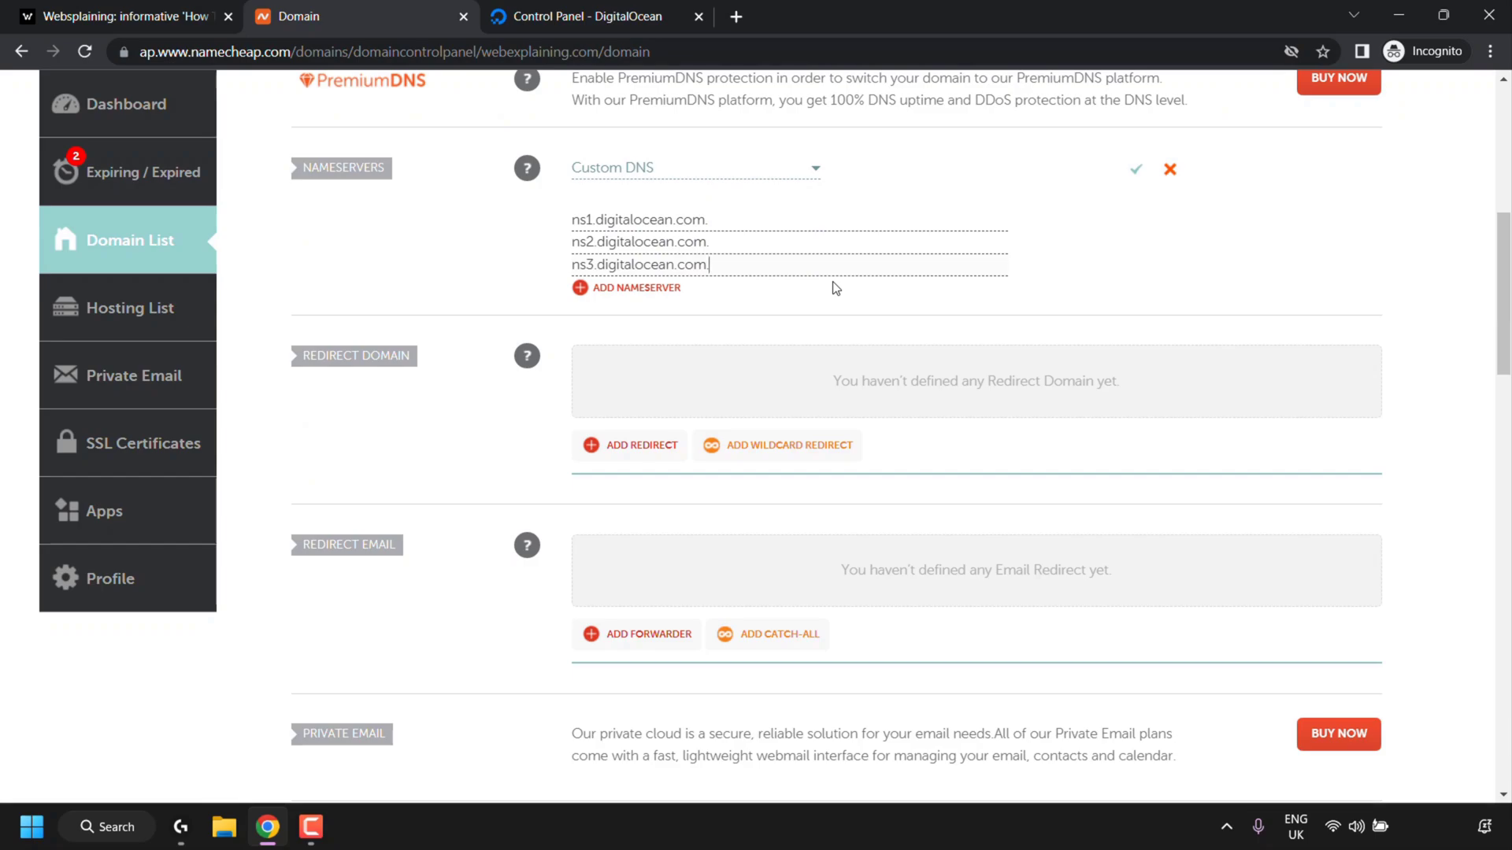
click(1134, 178)
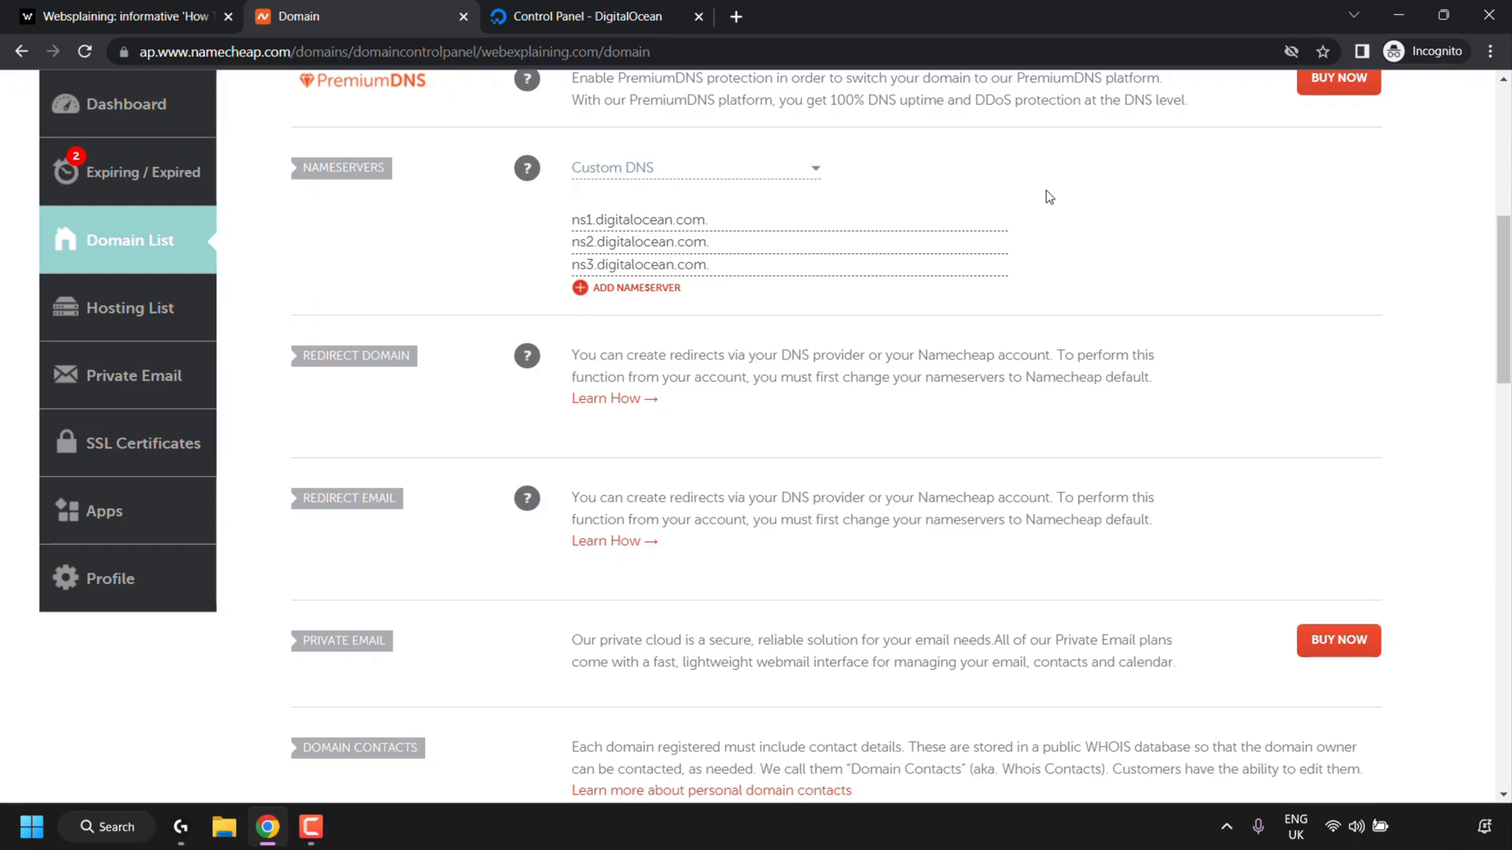
Step: Create an A record with hostname www directing to the test-server droplet (138.68.161.215)
click(627, 22)
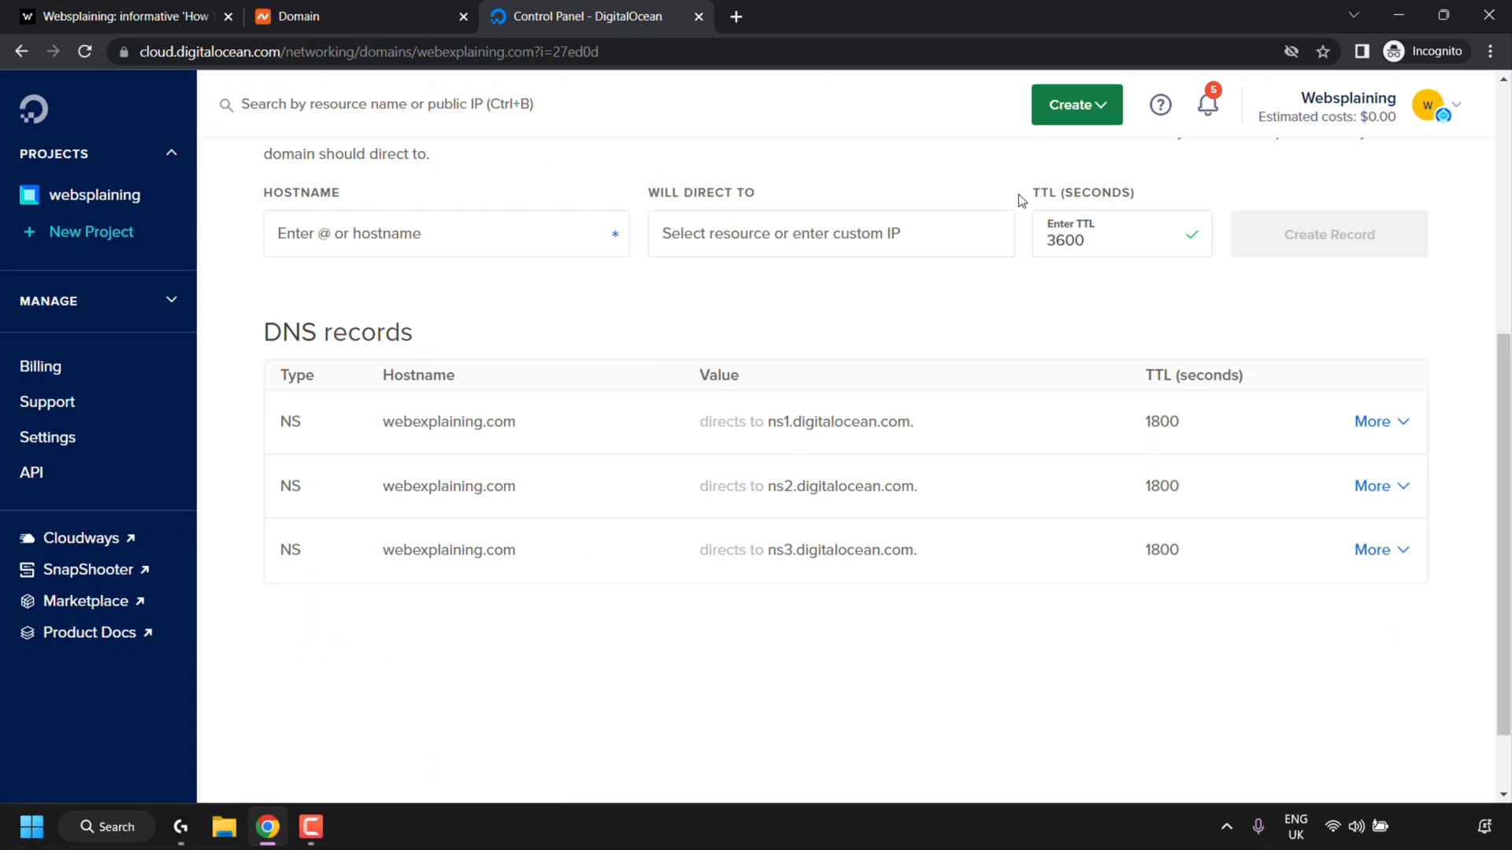
click(469, 234)
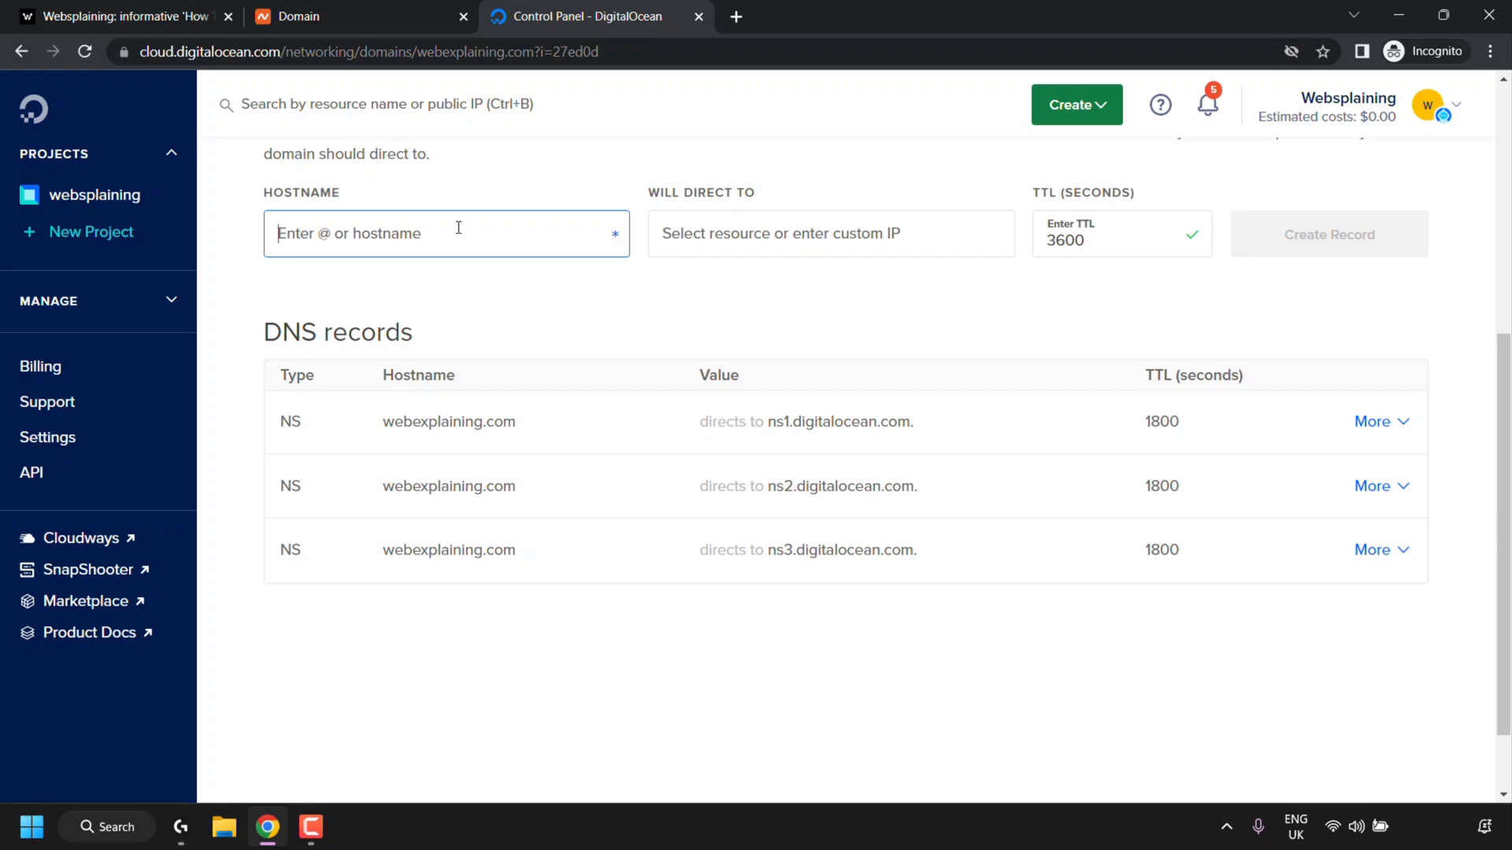
text(www)
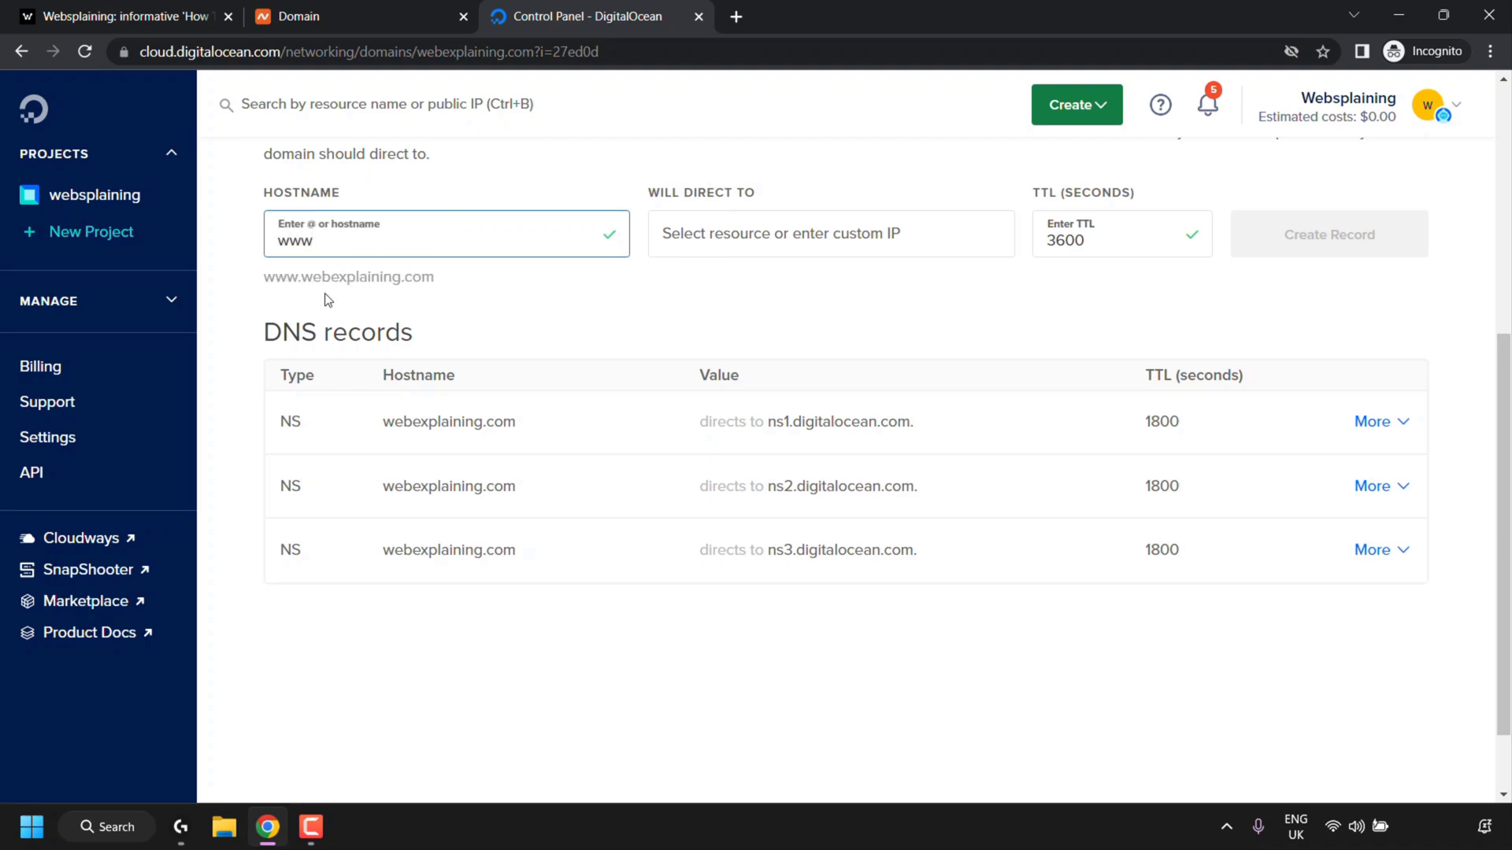
click(765, 233)
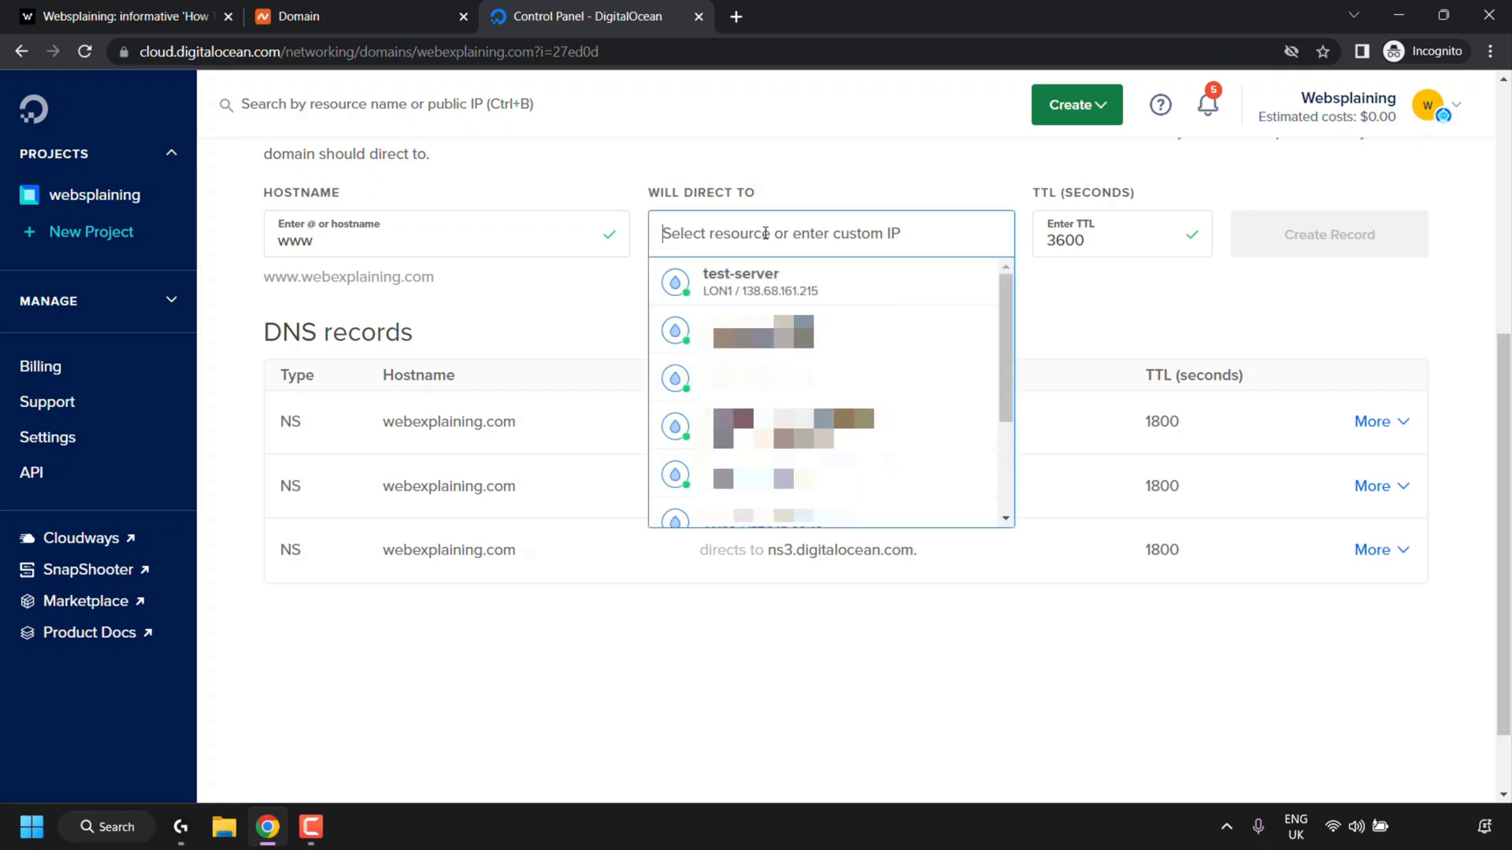
click(843, 296)
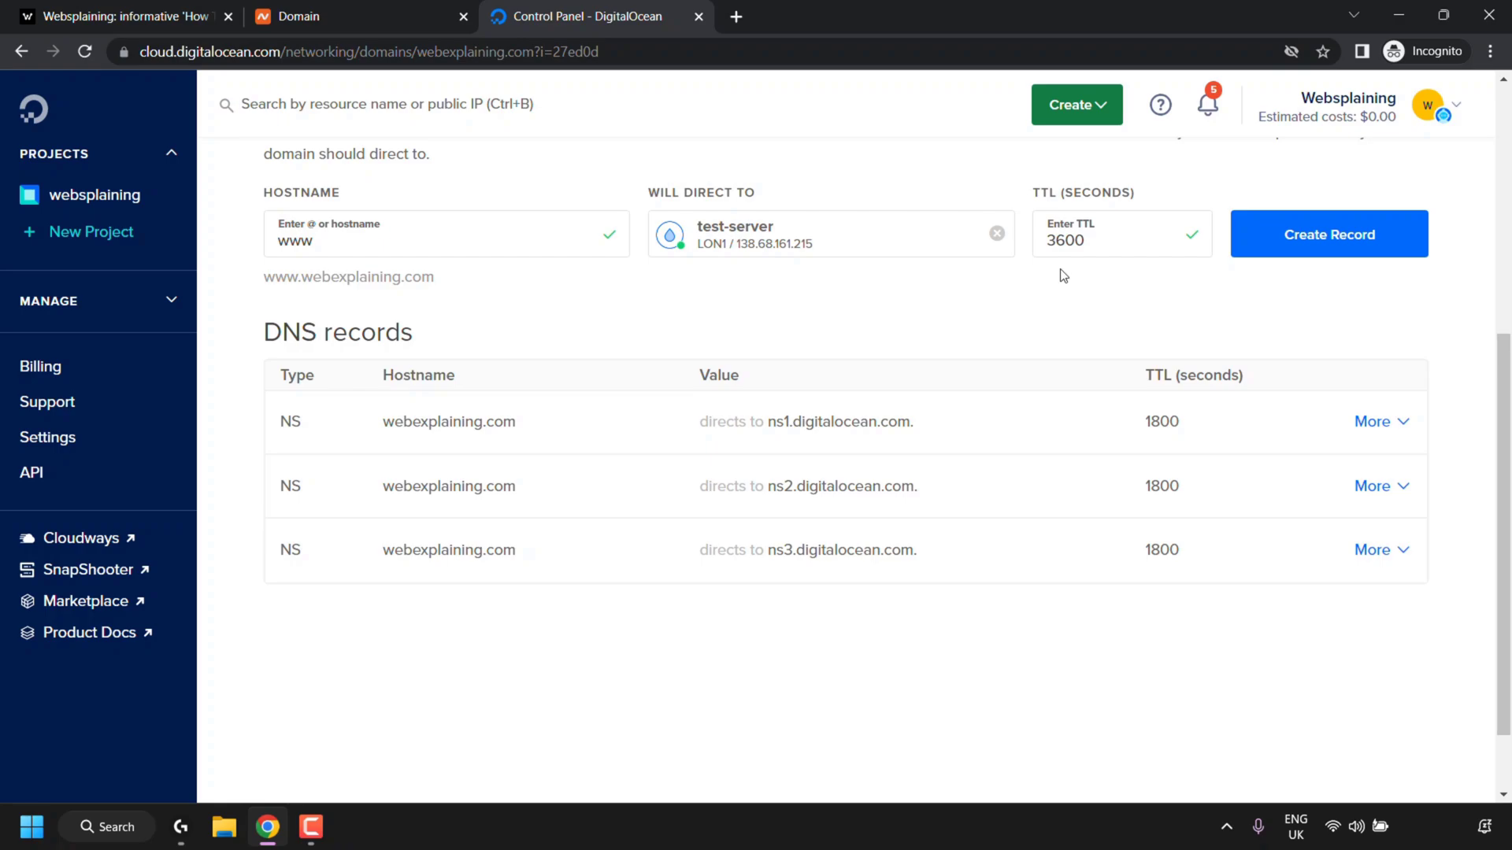
click(1303, 259)
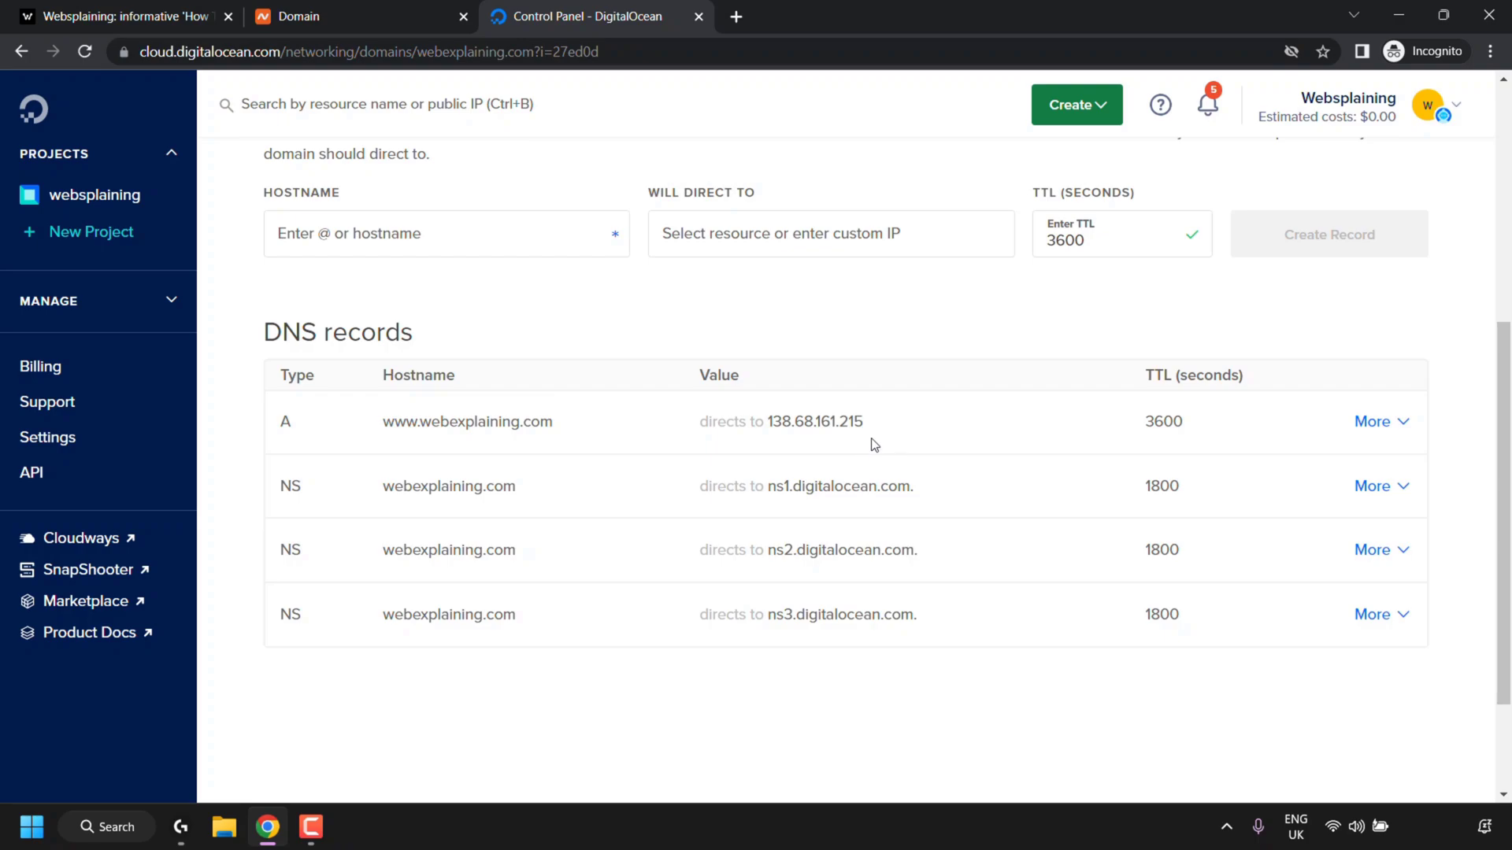
click(180, 22)
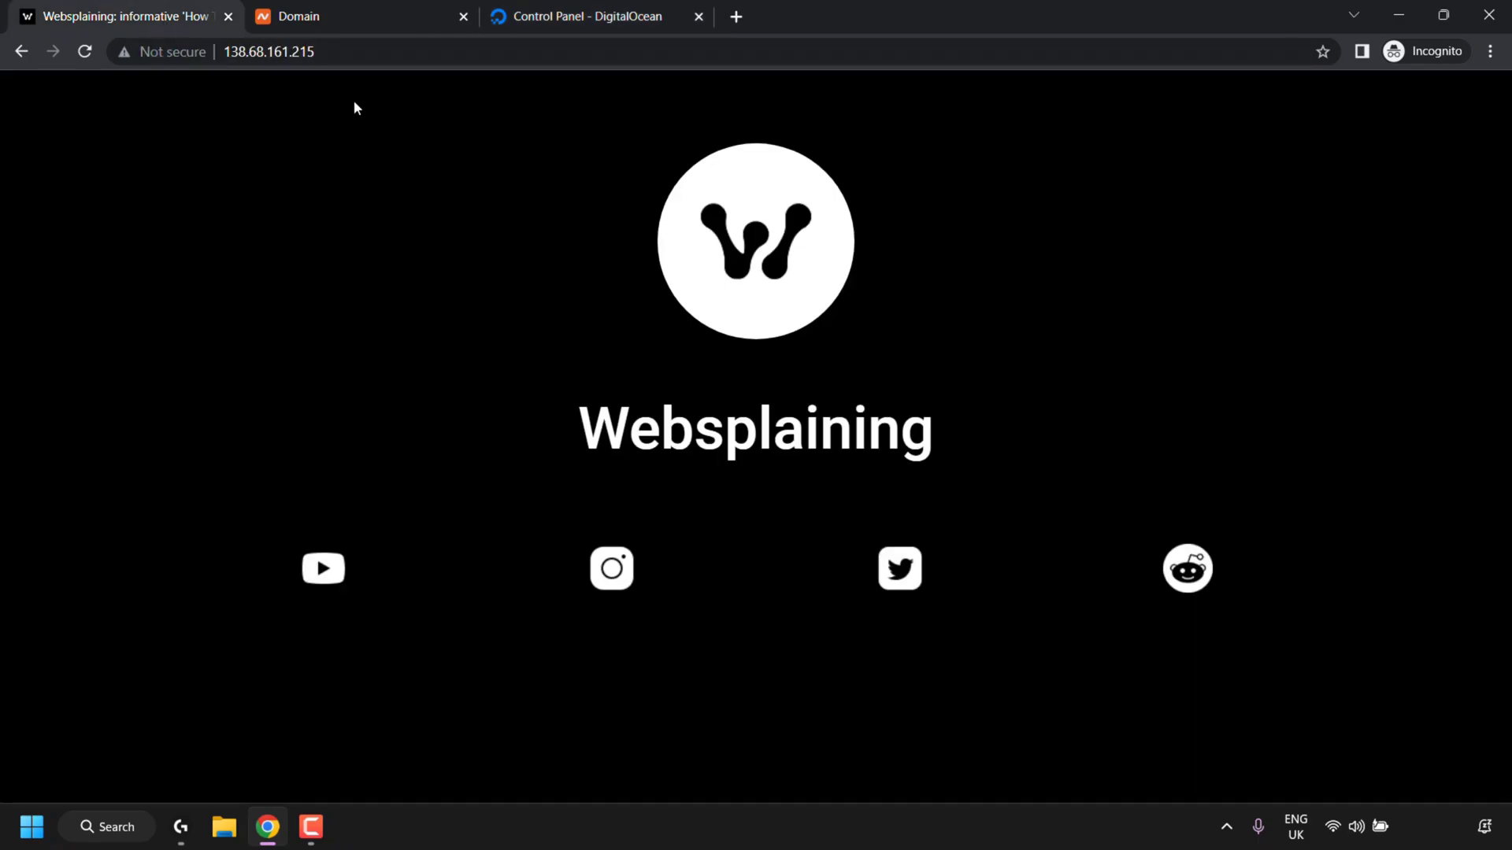
click(458, 43)
key(ctrl+c)
key(BackSpace)
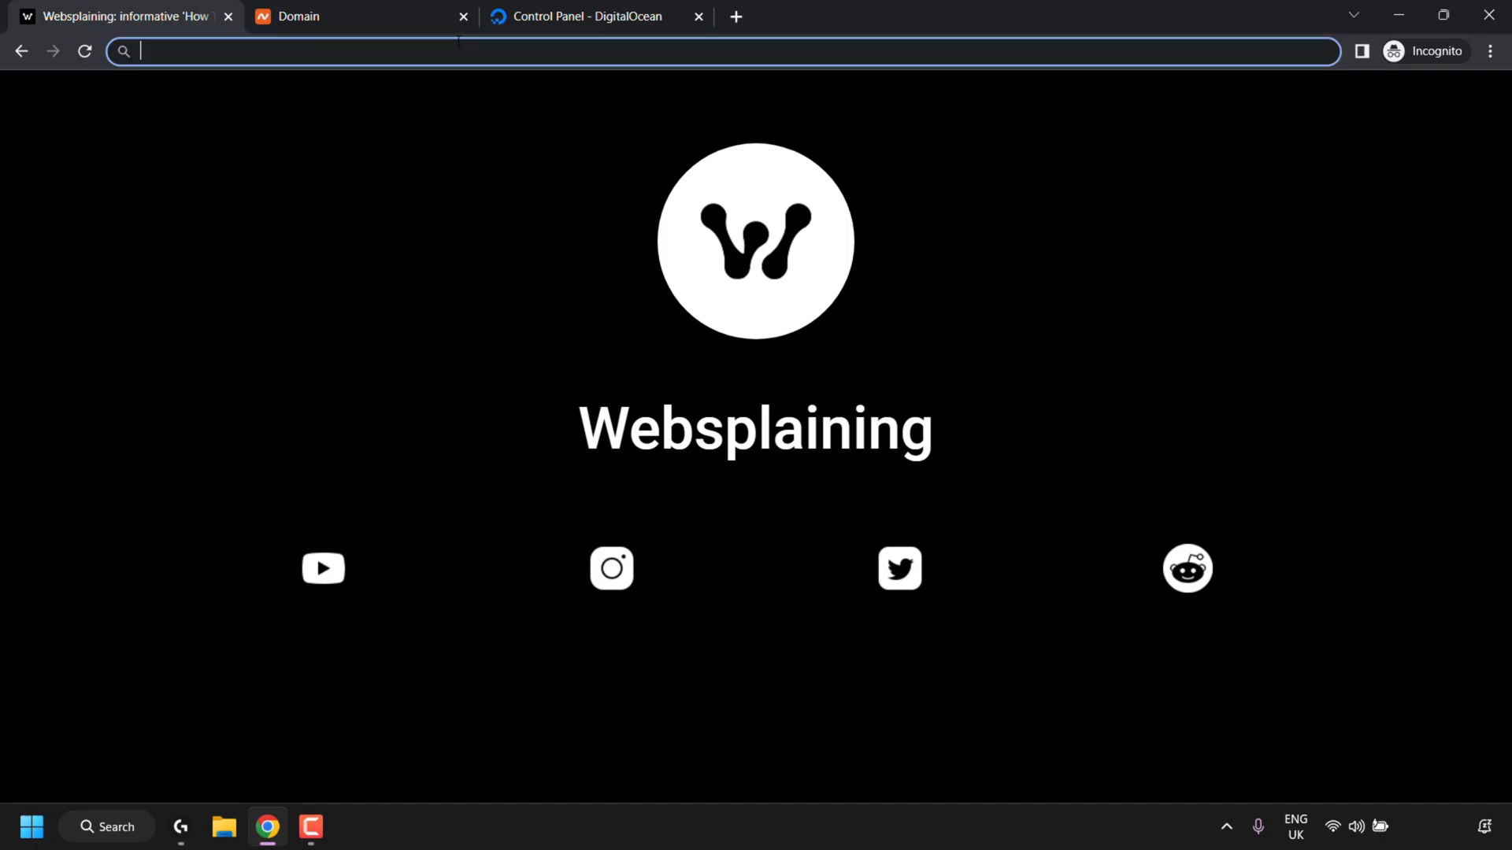
text(www.we)
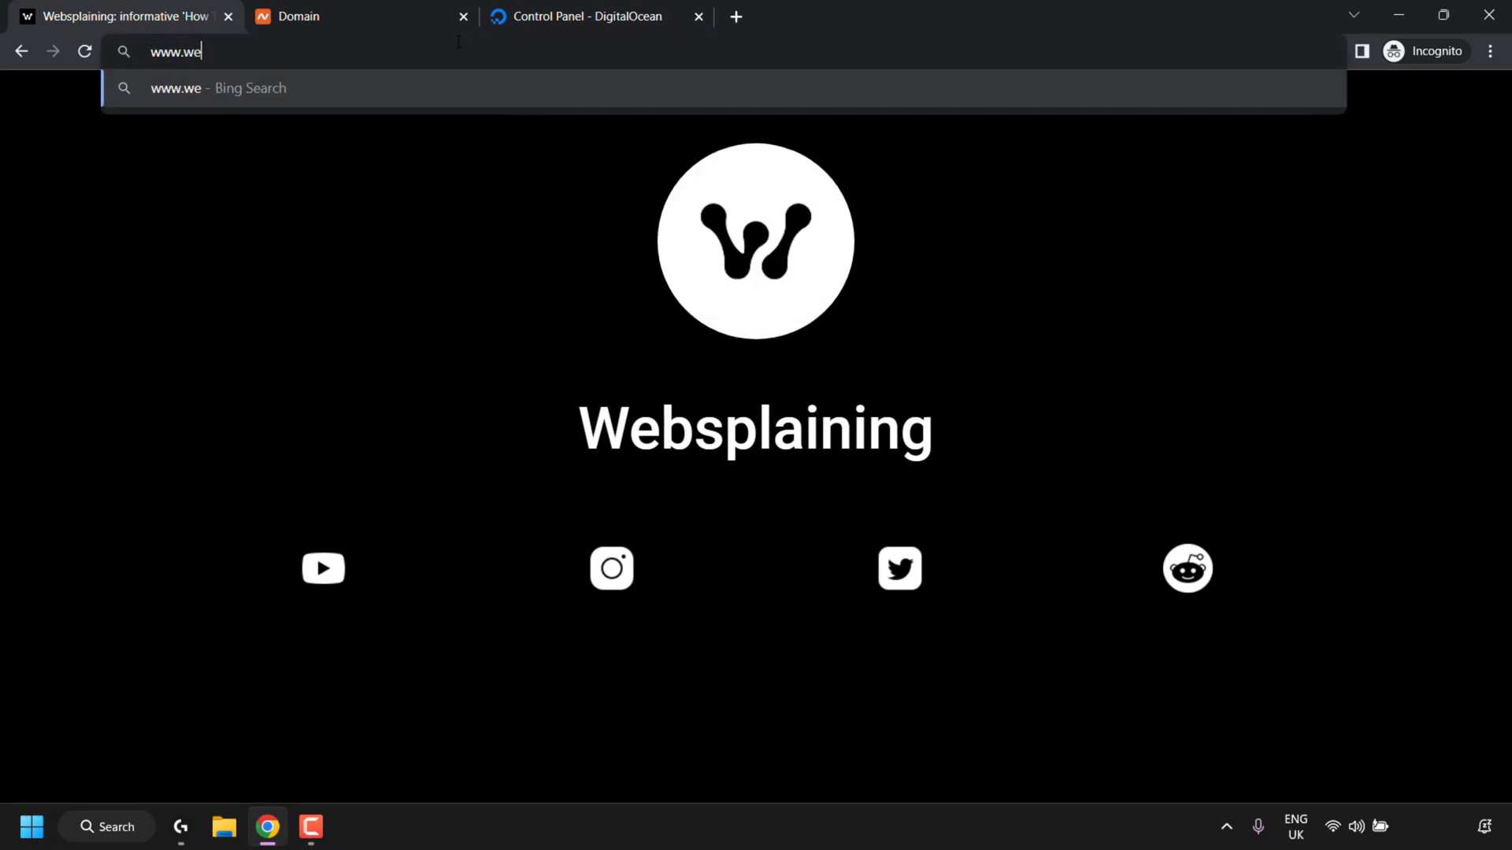
text(bexplaining.com)
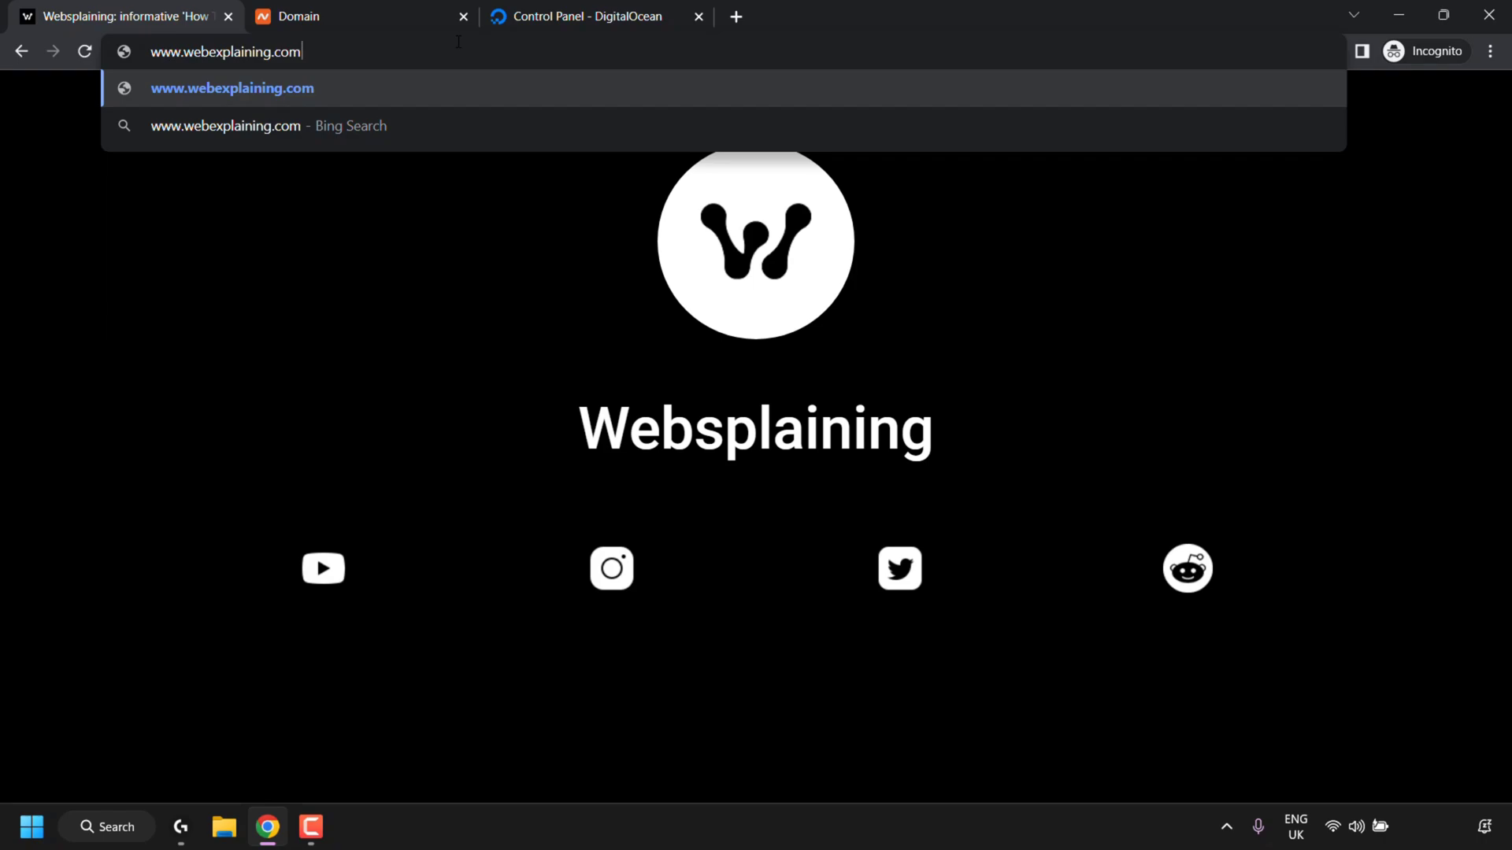
key(Return)
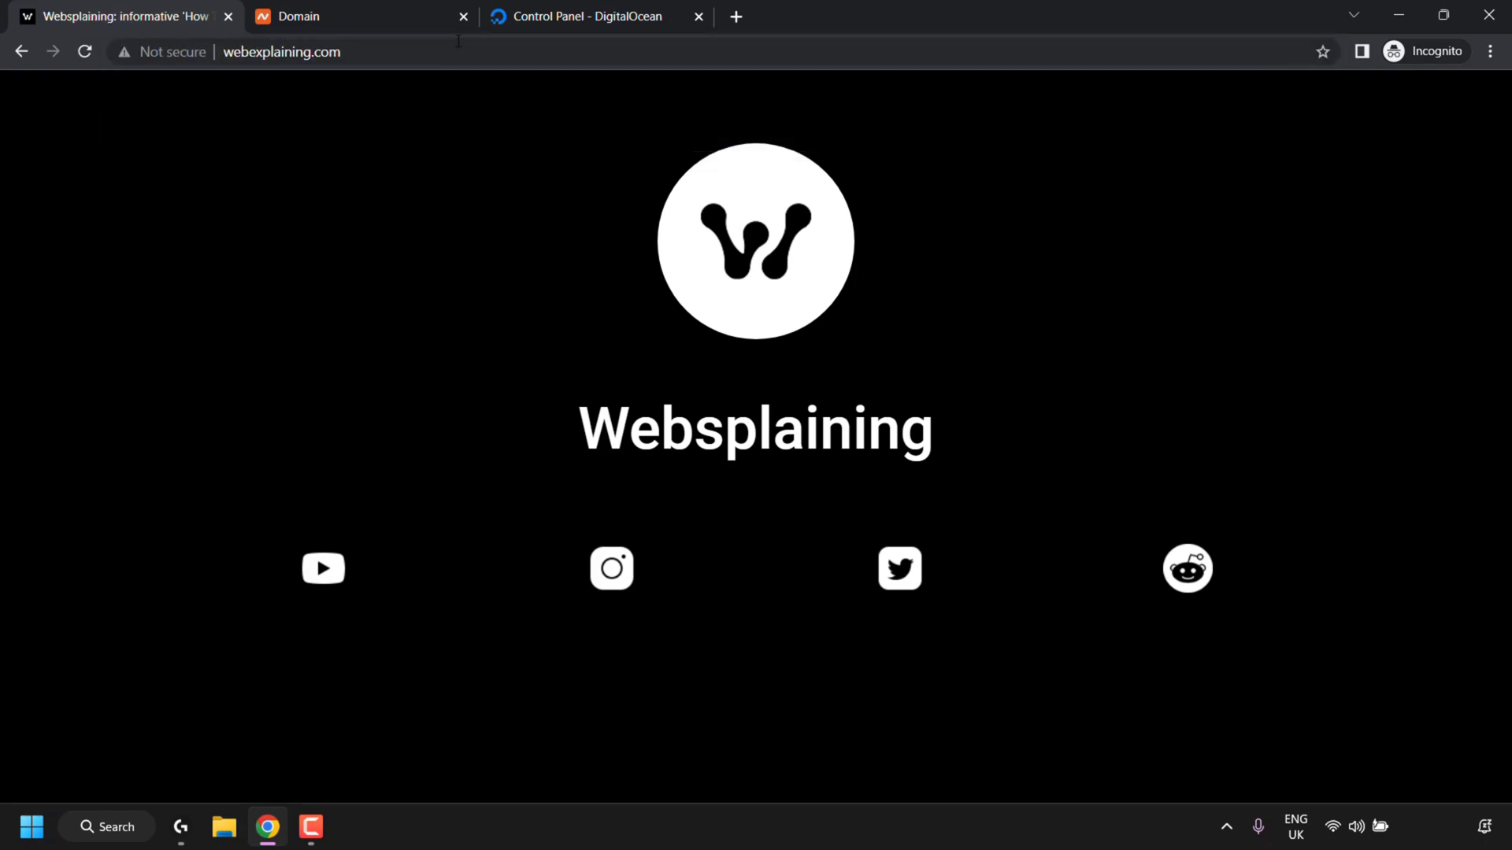
click(458, 47)
click(484, 252)
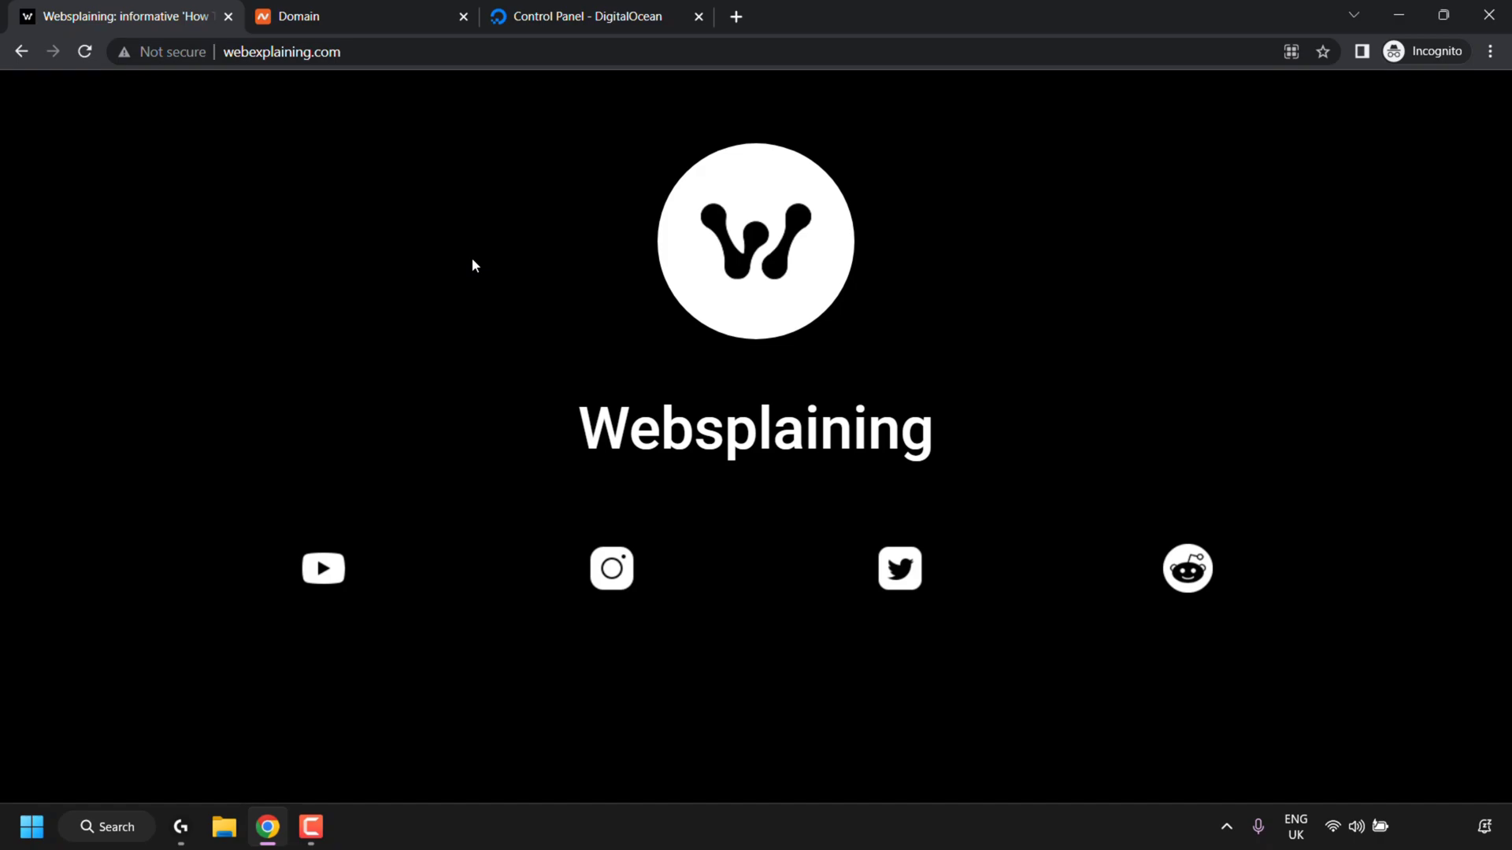
Step: Load the server IP 138.68.161.215 directly to compare with the domain
click(551, 24)
mouse_move(880, 429)
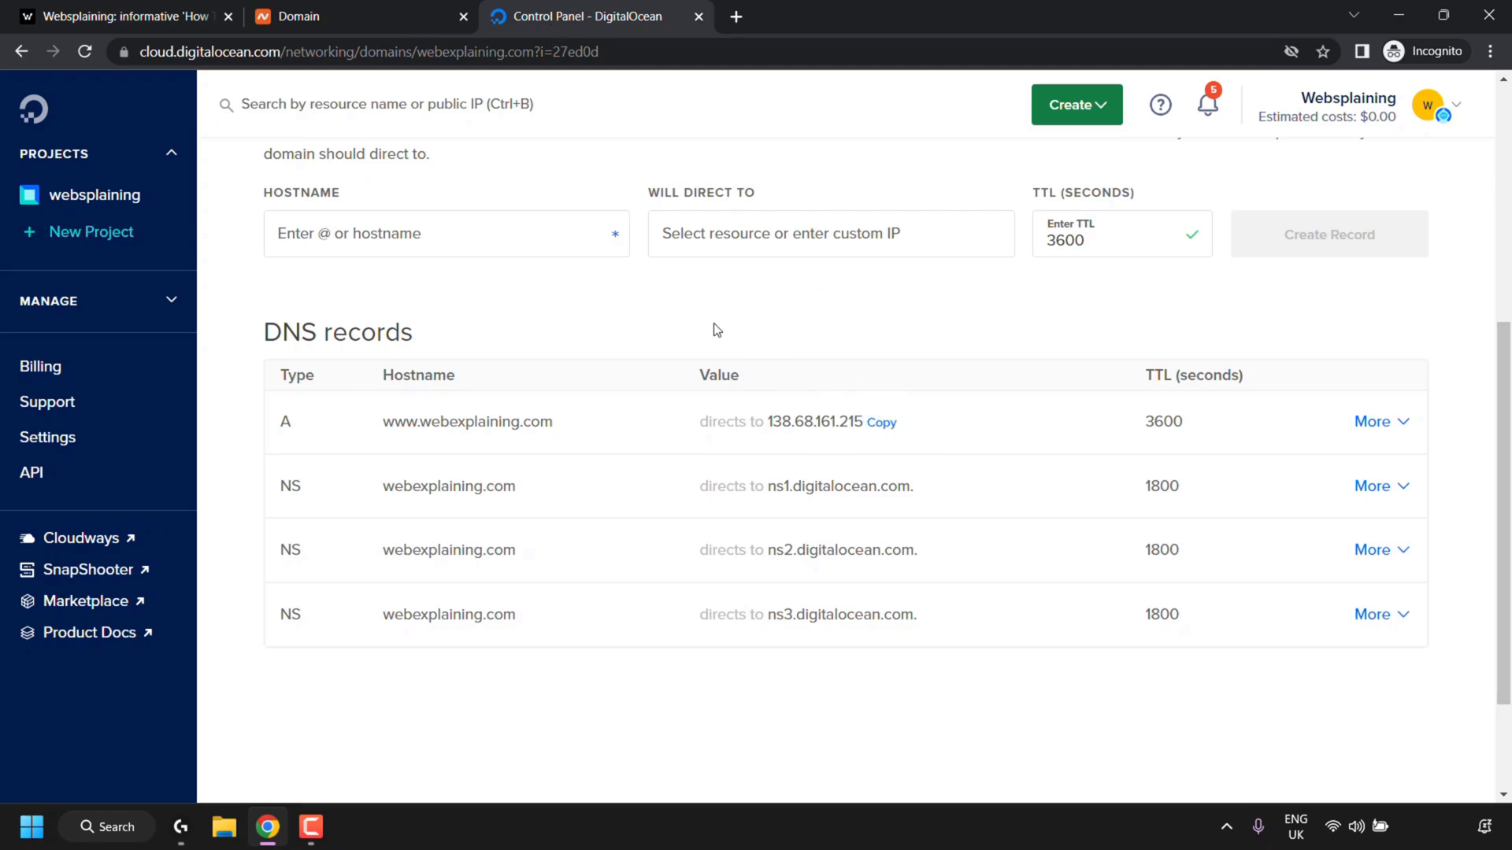
click(148, 18)
click(420, 55)
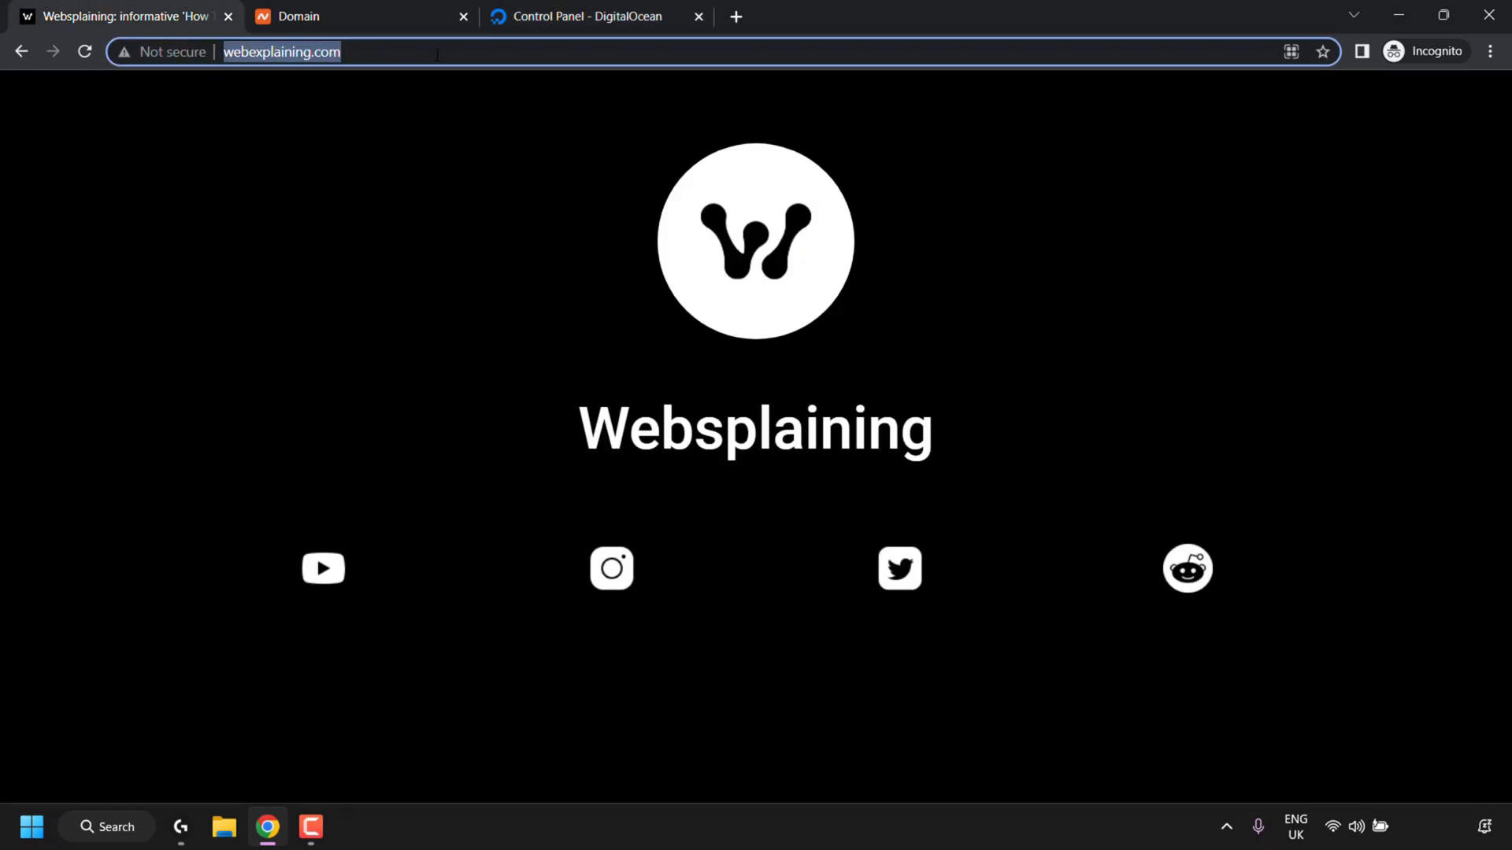
text(www.webexplaining.co)
key(BackSpace)
key(BackSpace)
key(BackSpace)
key(BackSpace)
key(BackSpace)
key(BackSpace)
key(BackSpace)
key(BackSpace)
key(BackSpace)
key(BackSpace)
key(BackSpace)
key(BackSpace)
key(BackSpace)
key(BackSpace)
key(BackSpace)
key(BackSpace)
key(BackSpace)
key(BackSpace)
key(BackSpace)
key(BackSpace)
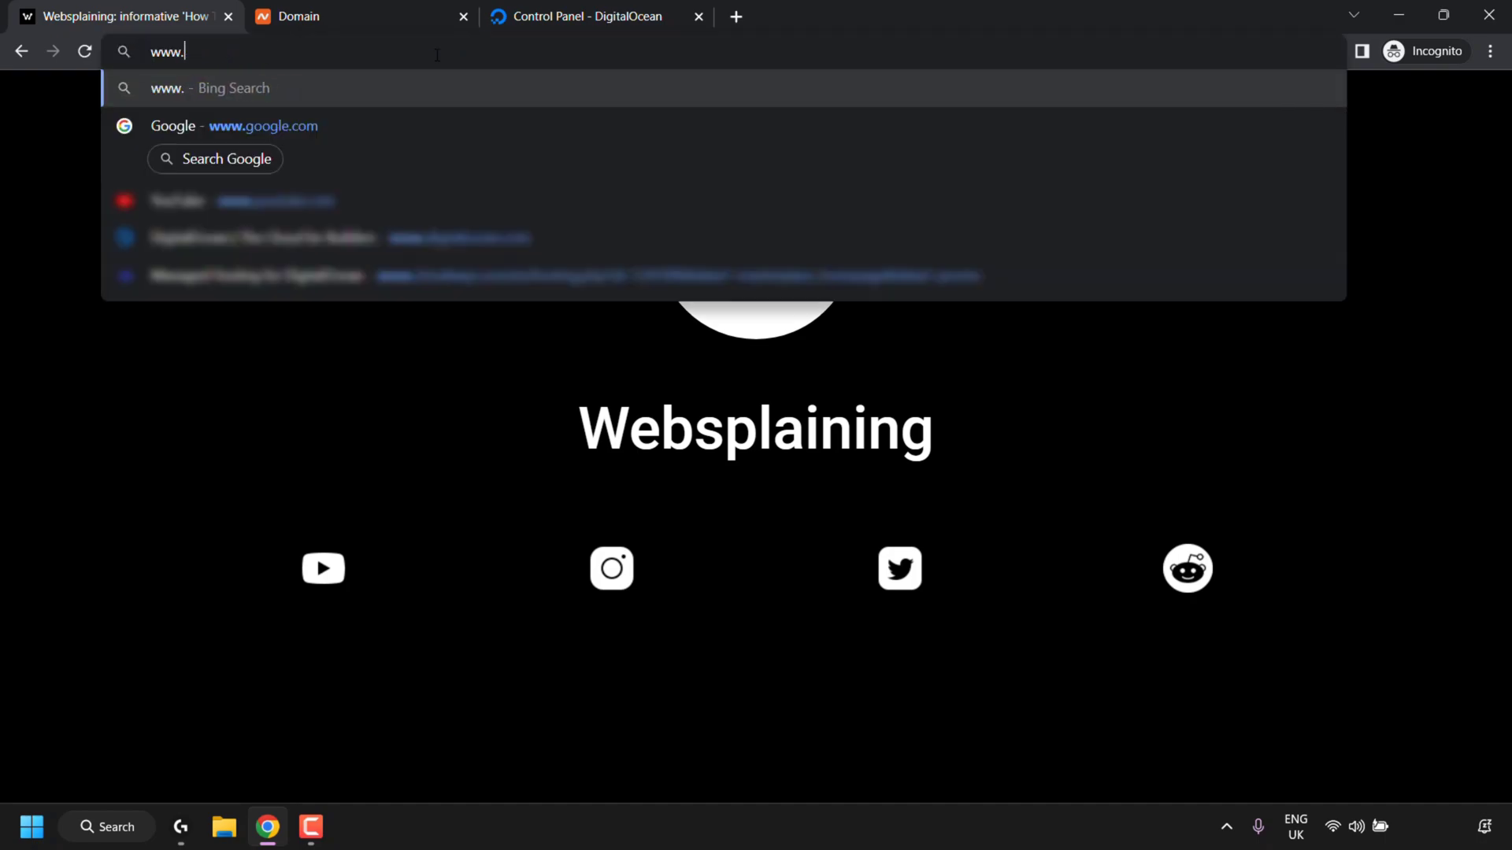
key(ctrl+v)
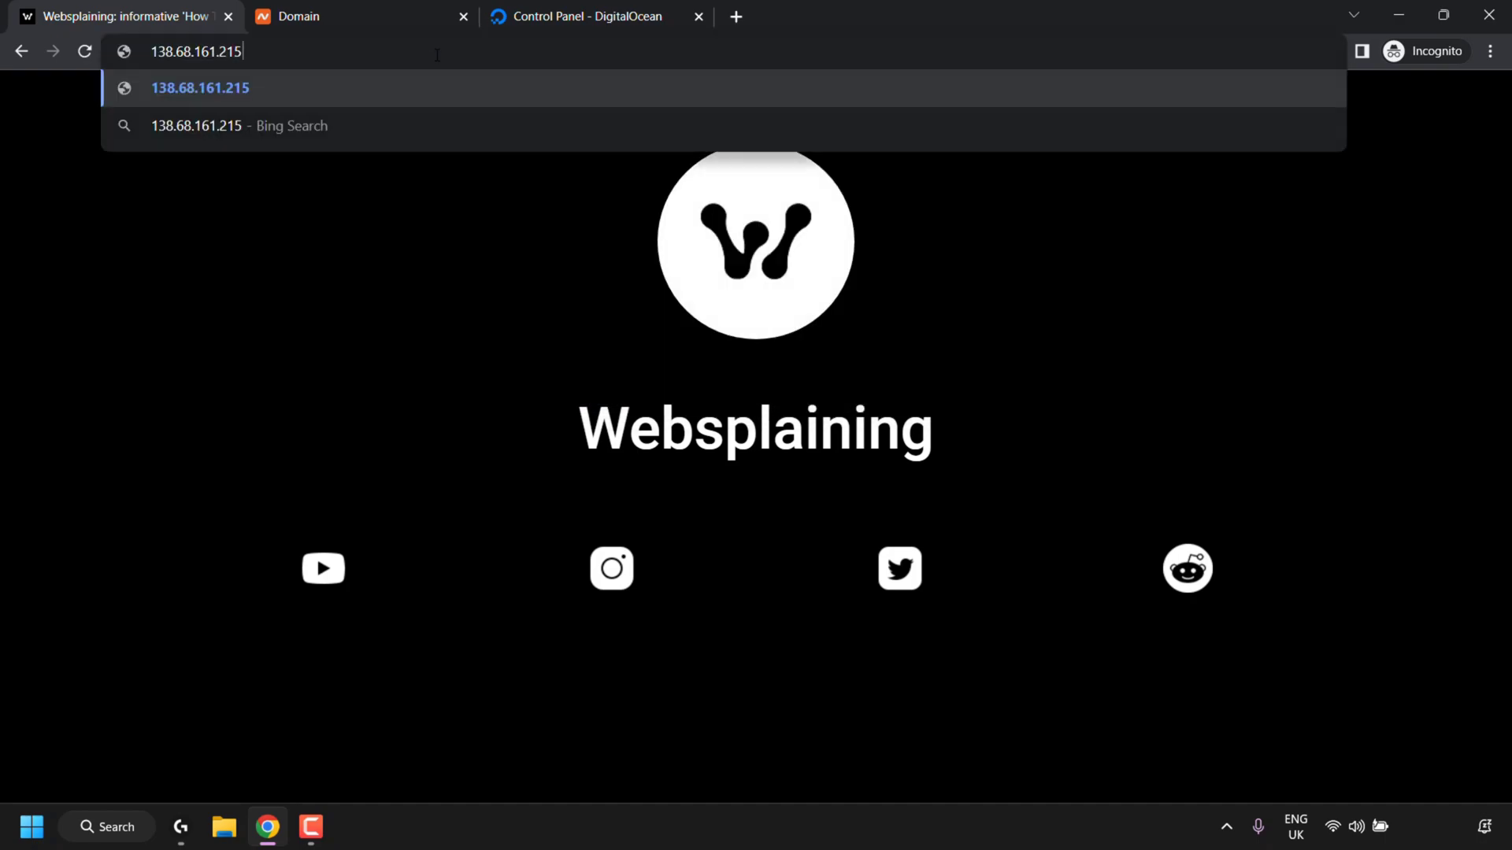
key(Return)
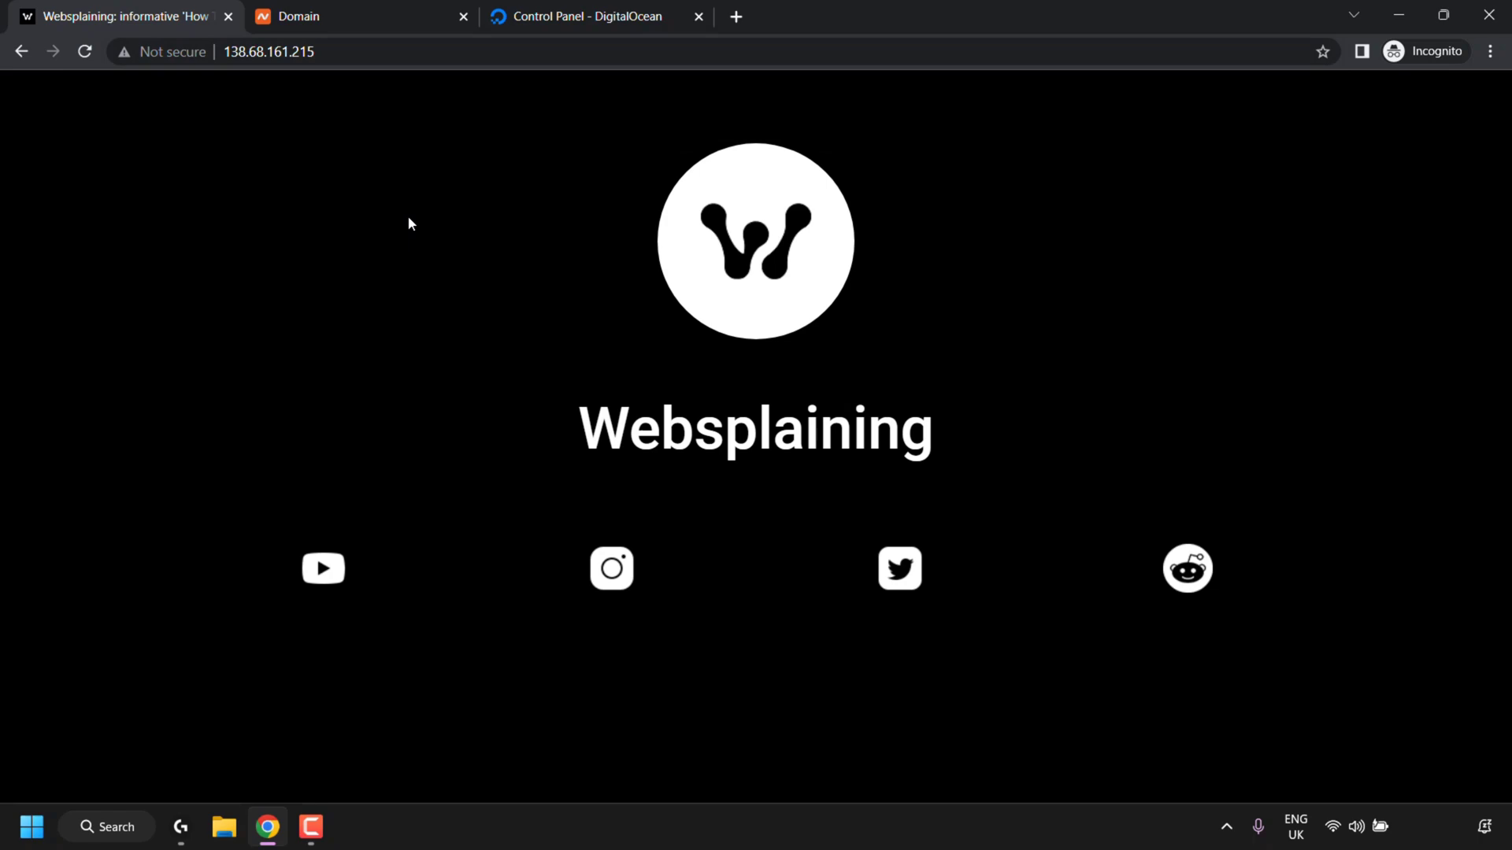